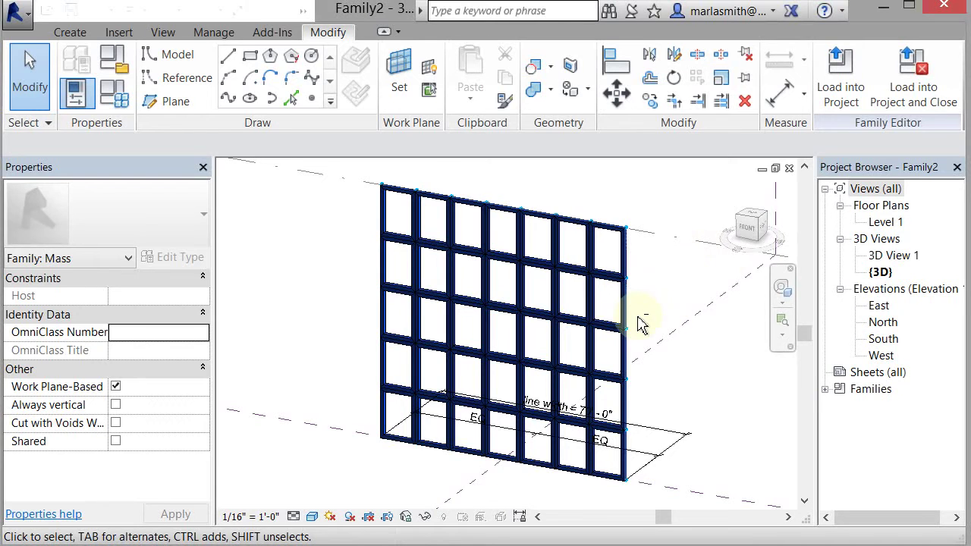
Delete the Square Frame repeater and the divided surface beneath it, leaving only the plain vertical form
middle_click_drag(675, 288, 600, 243, "shift")
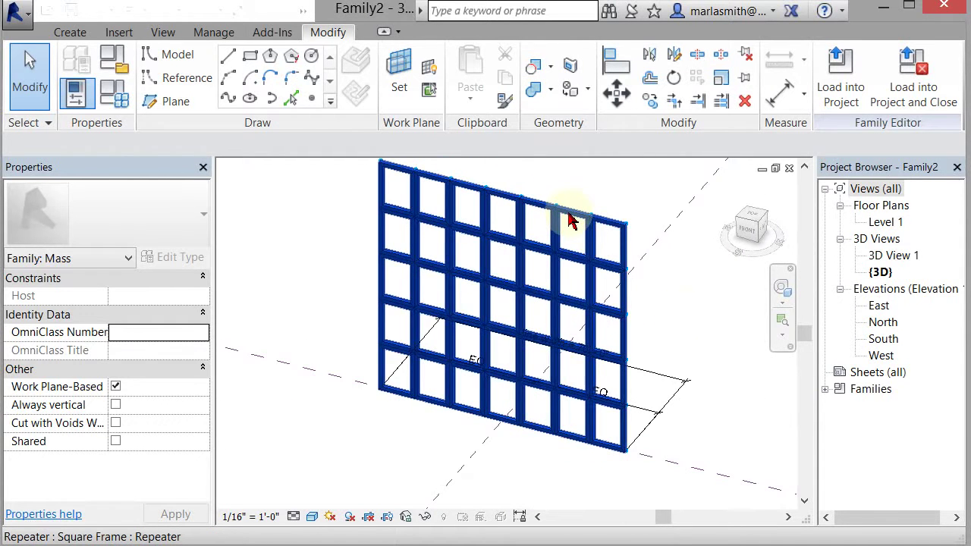
left_click(569, 218)
key("Delete")
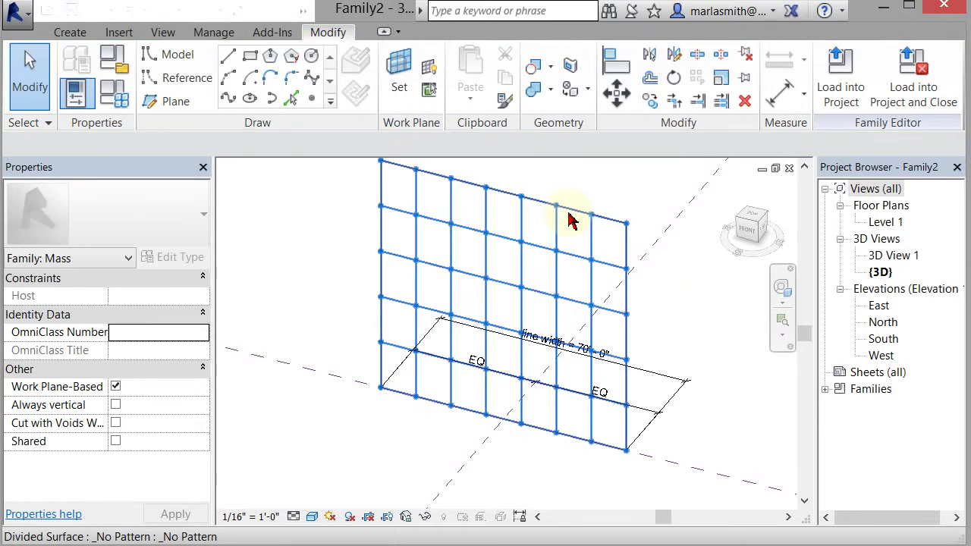
left_click(570, 218)
left_click(686, 294)
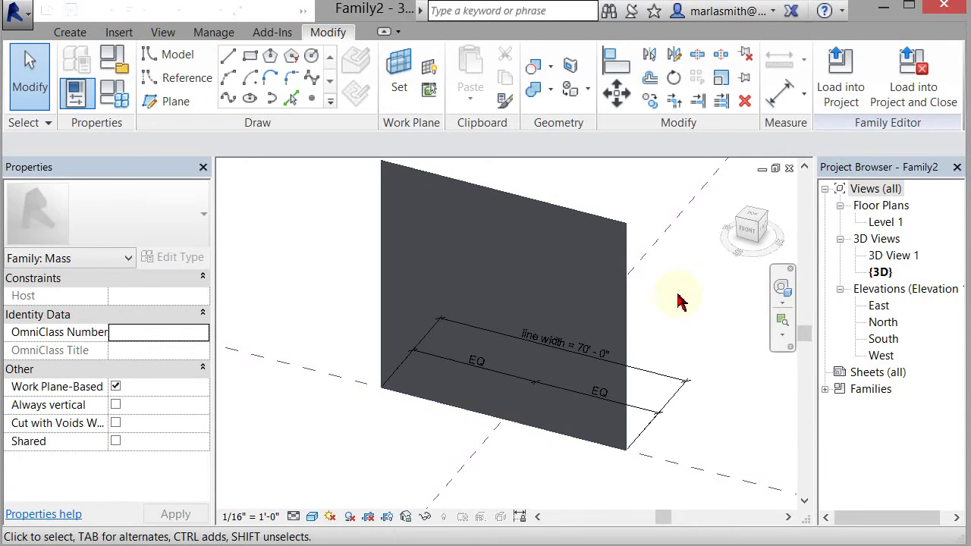
Divide the surface of the vertical form into a UV grid
middle_click_drag(680, 301, 553, 210, "shift")
mouse_move(597, 389)
middle_mouse_down("shift")
mouse_move(614, 406)
mouse_move(494, 411)
mouse_move(609, 379)
middle_mouse_up("shift")
left_click(551, 260)
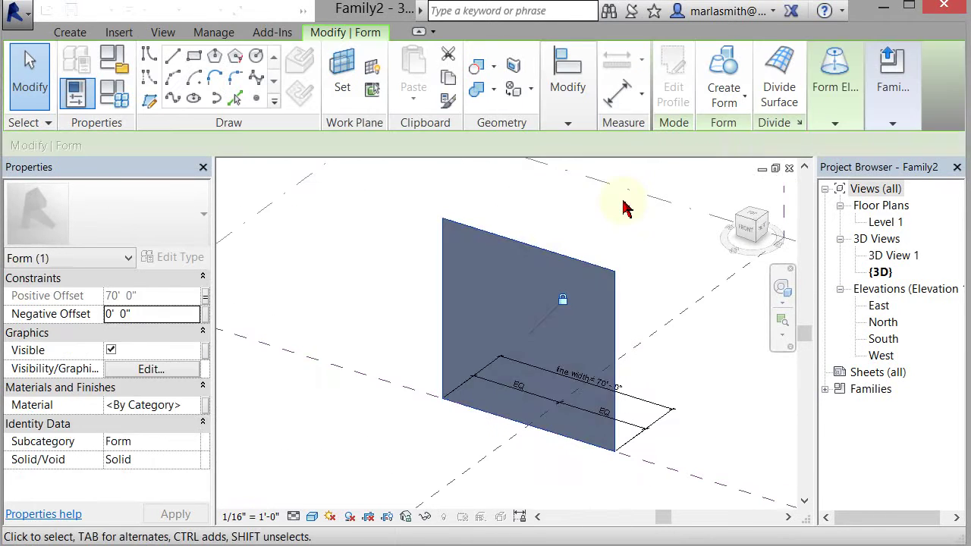
left_click(776, 79)
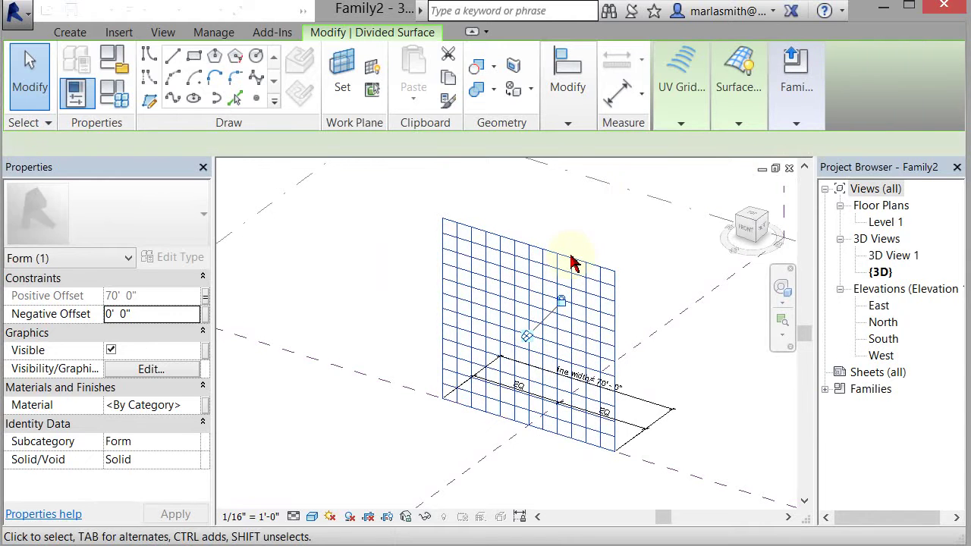
Enable Nodes in the divided surface's Surface Representation settings
left_click(739, 125)
left_click(758, 211)
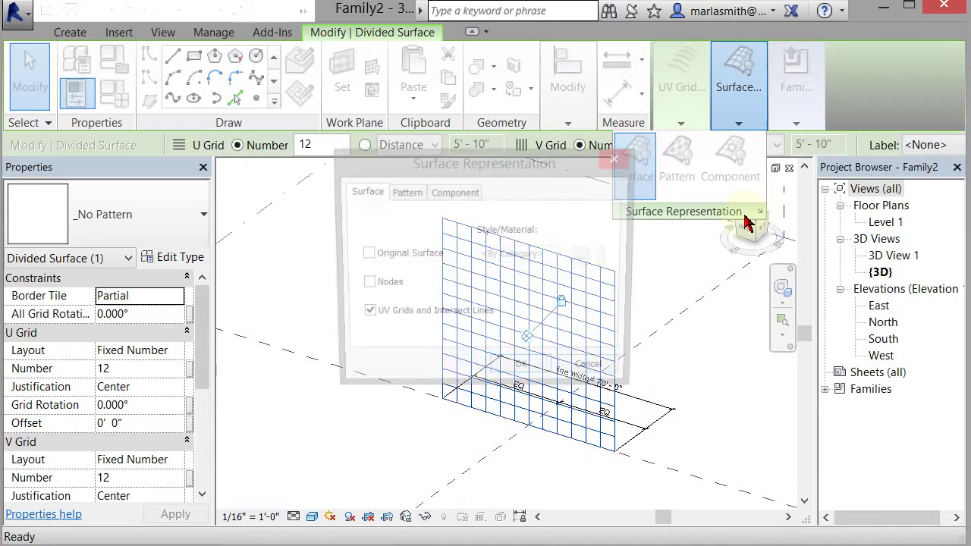
left_click(363, 284)
left_click(523, 373)
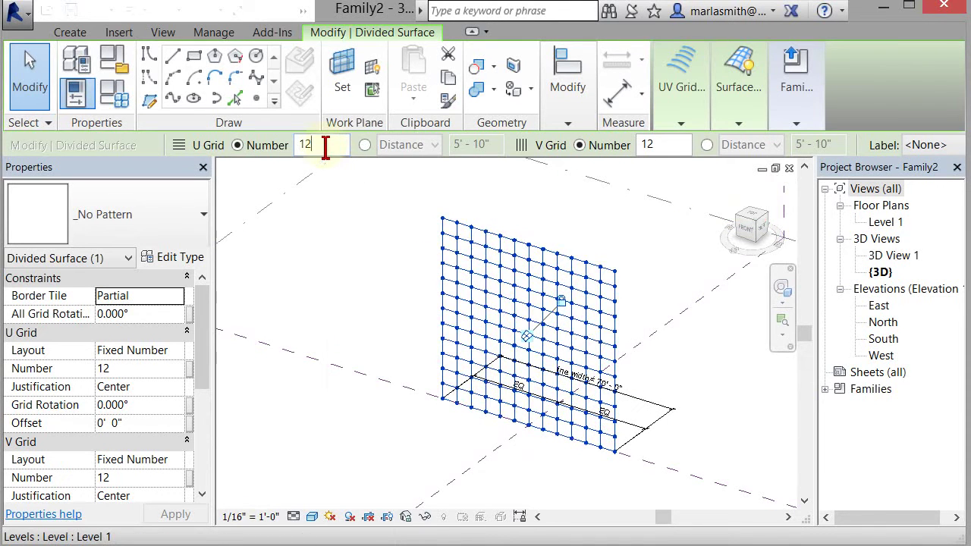
Set both the U Grid number and the V Grid number of the divided surface to 6
left_click_drag(331, 145, 288, 148)
type("6")
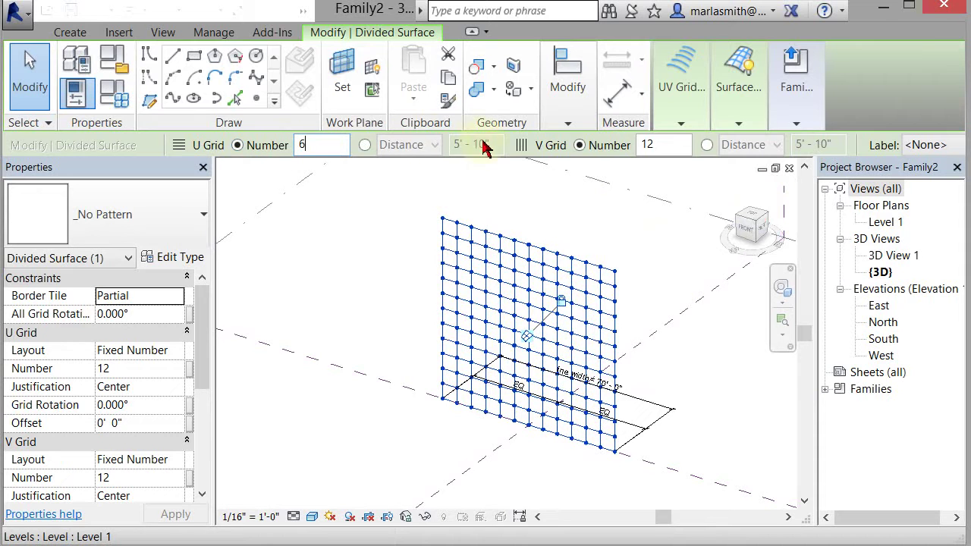
left_click(660, 145)
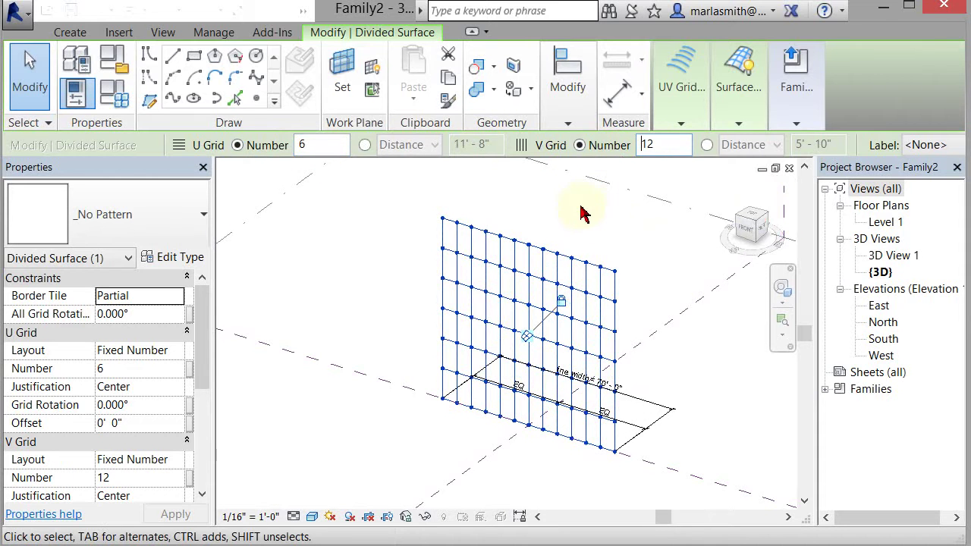
left_click(413, 207)
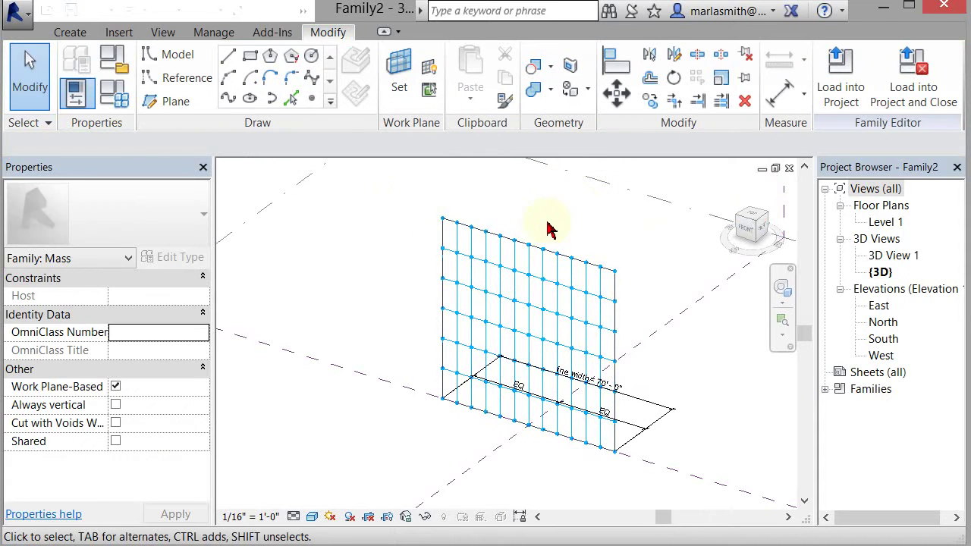
left_click(533, 264)
double_click(649, 145)
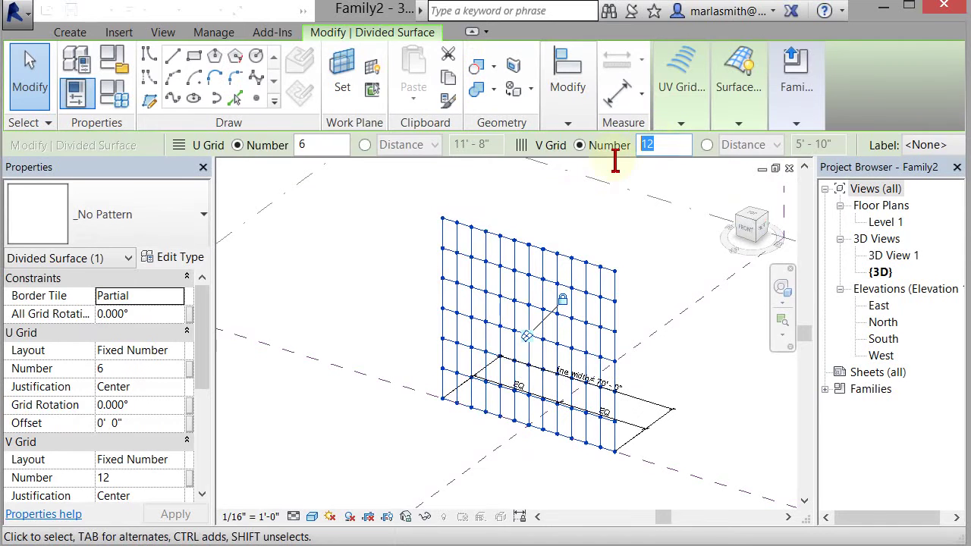
type("6")
key("Return")
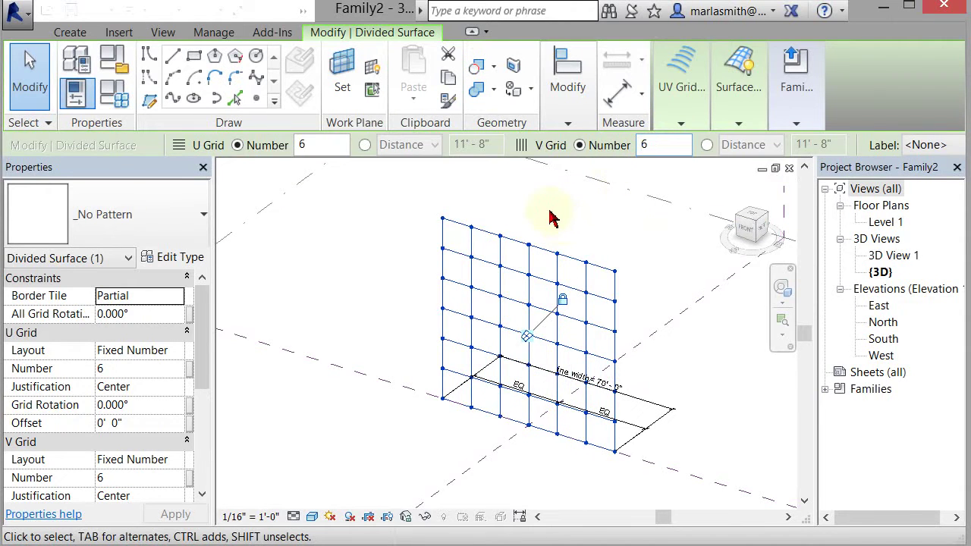
left_click(551, 218)
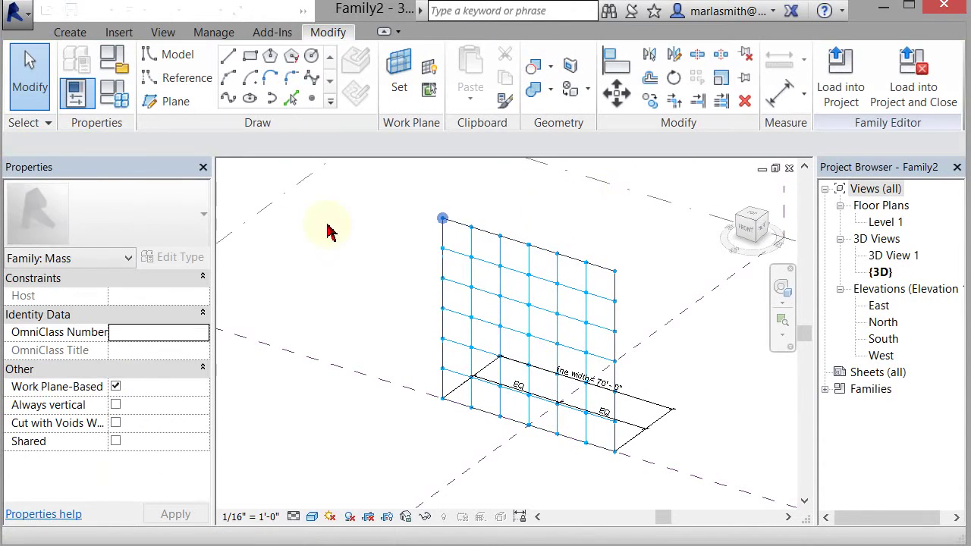
left_click(17, 15)
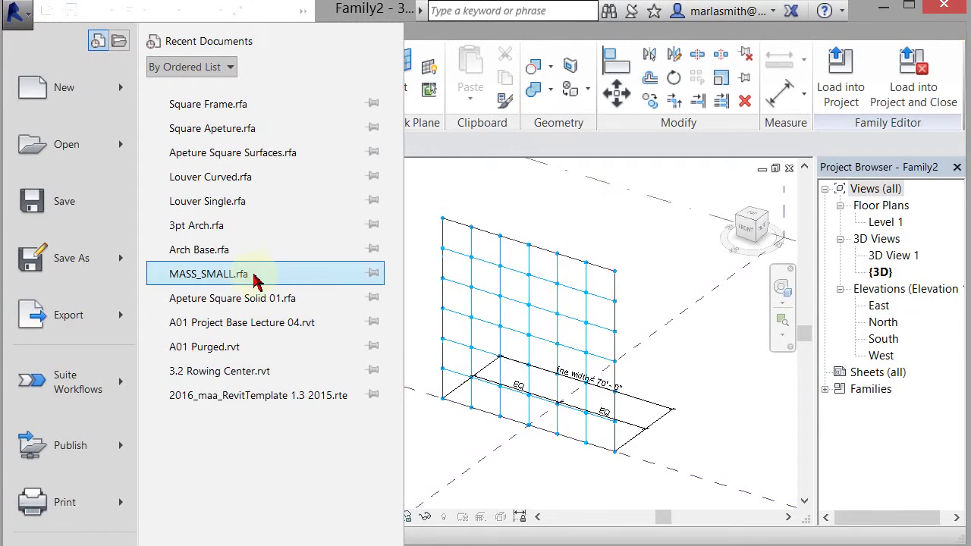
left_click(254, 156)
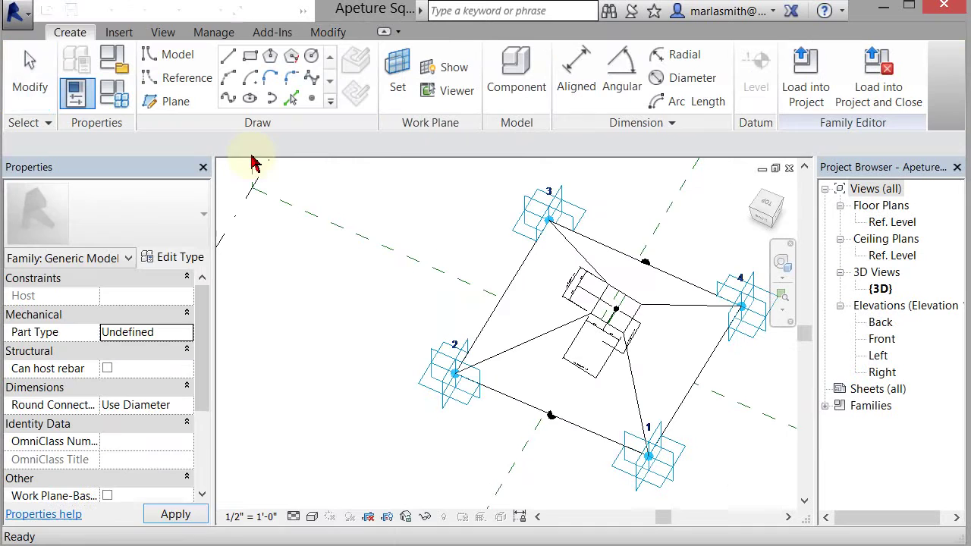
left_click(311, 517)
left_click(343, 443)
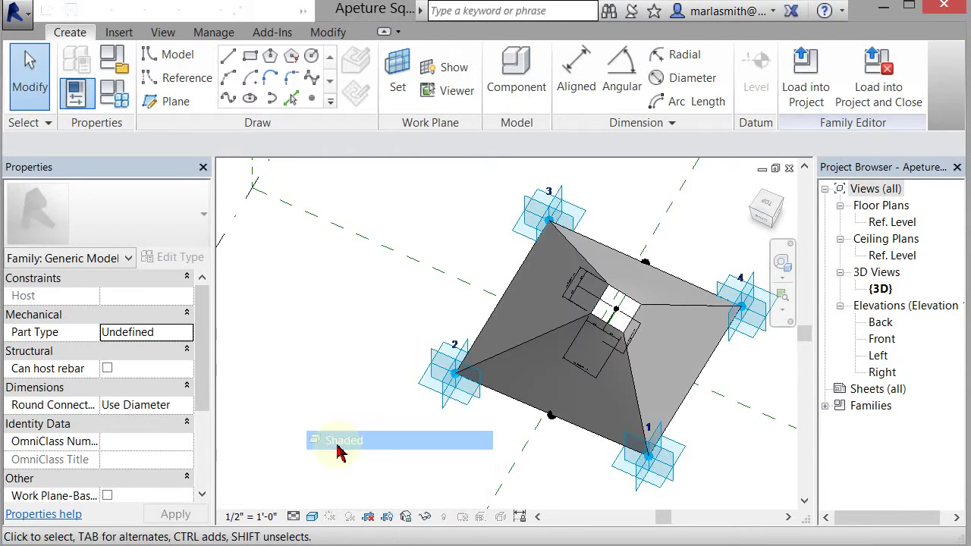
middle_click_drag(484, 460, 314, 406, "shift")
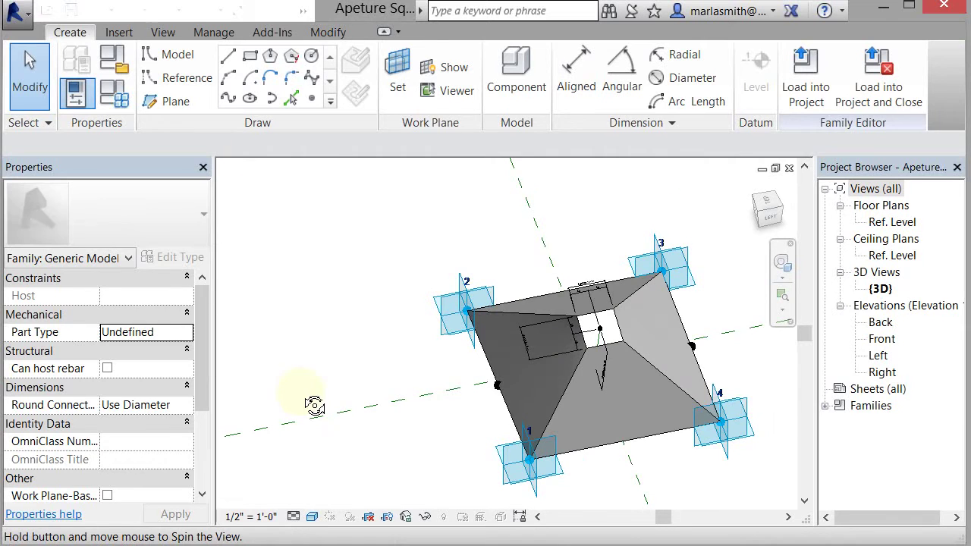
left_click(788, 168)
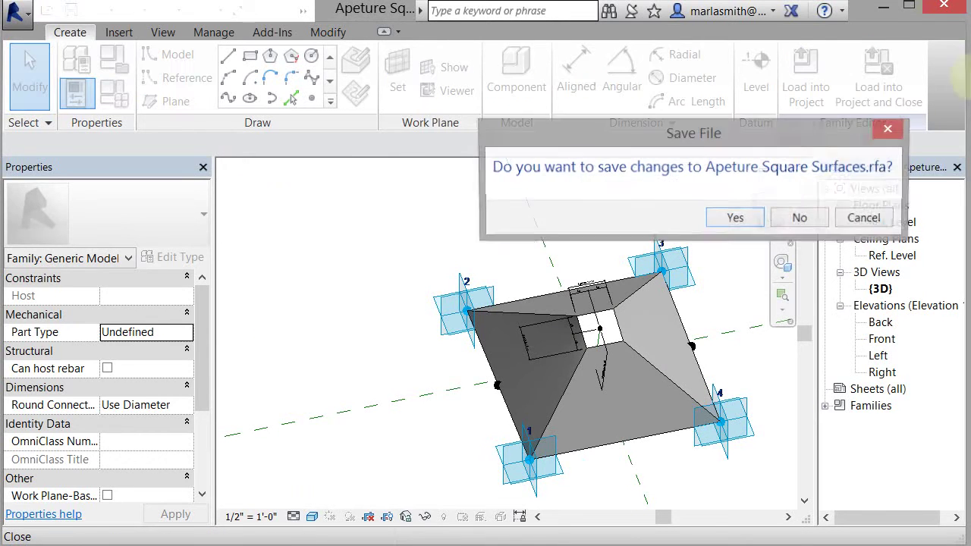
left_click(800, 217)
Open the recent family Square Apeture.rfa and load it into Family2
left_click(22, 10)
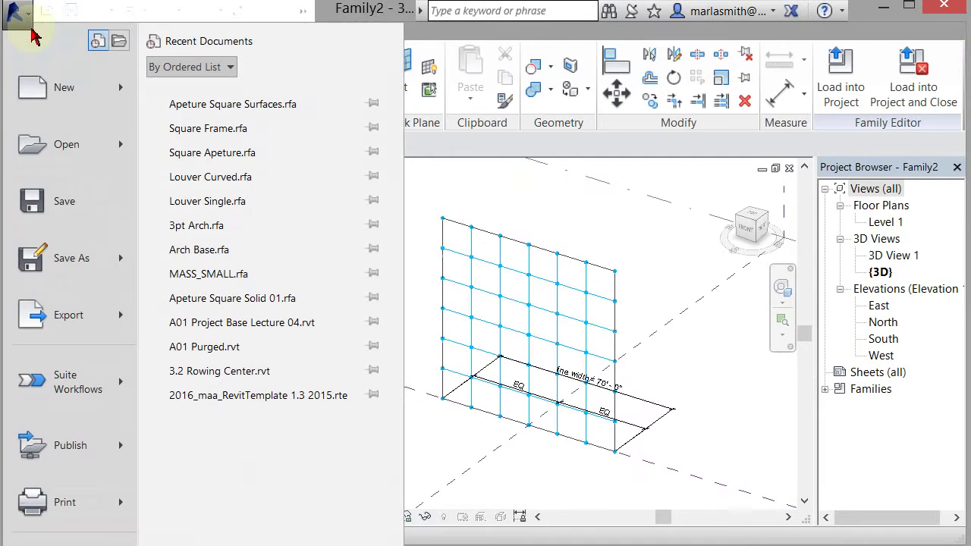
left_click(221, 154)
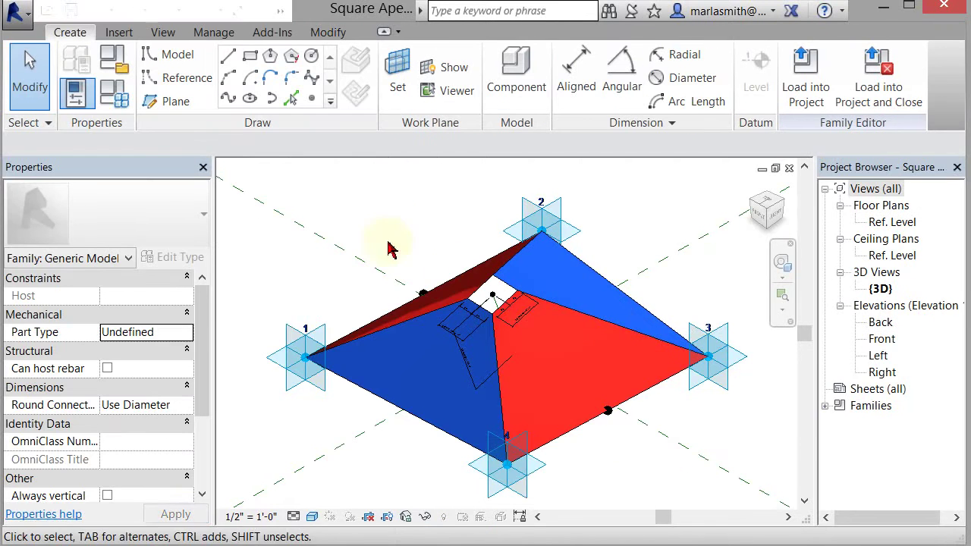
mouse_move(397, 245)
middle_mouse_down("shift")
mouse_move(578, 260)
mouse_move(576, 343)
mouse_move(394, 260)
middle_mouse_up("shift")
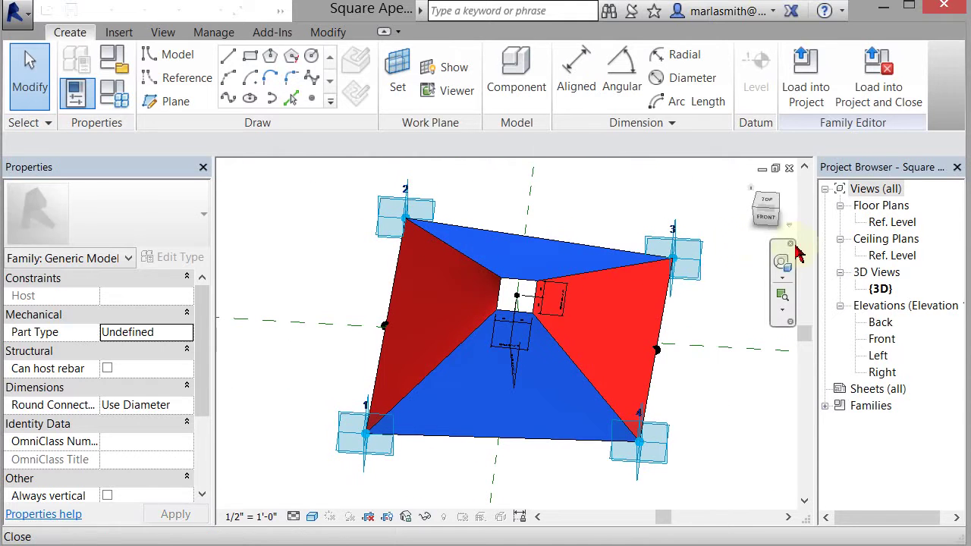
left_click(812, 84)
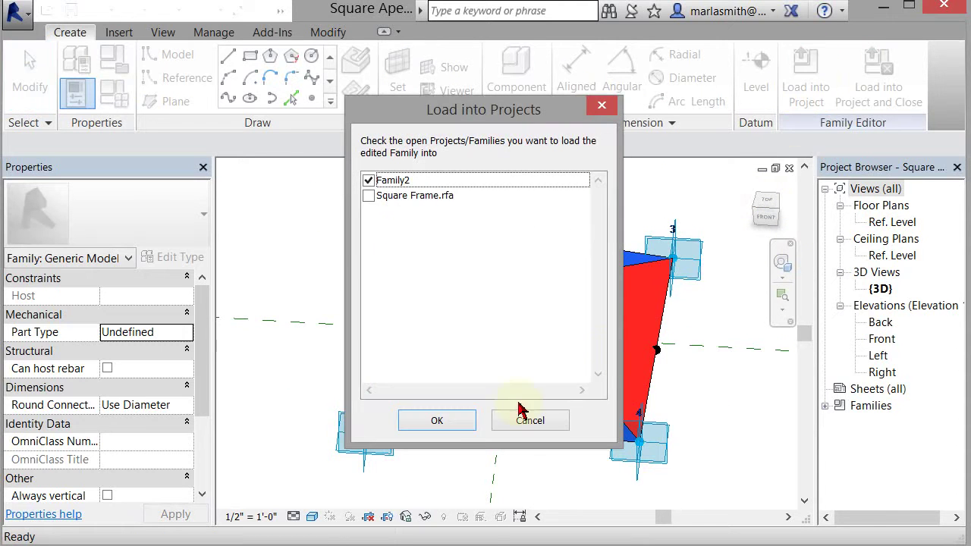
left_click(443, 425)
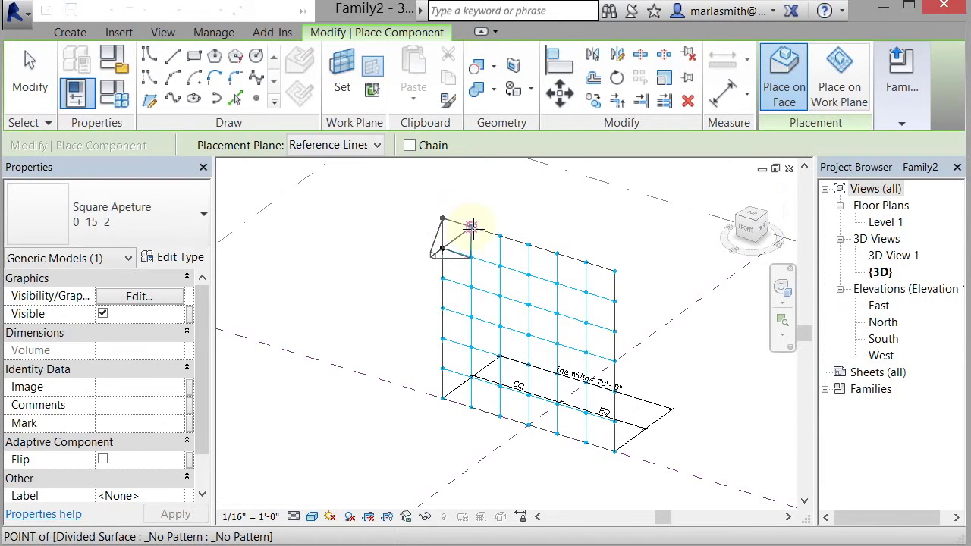
Place a Square Apeture component on the four nodes of the grid's top-left cell and repeat it across the divided surface
left_click(472, 225)
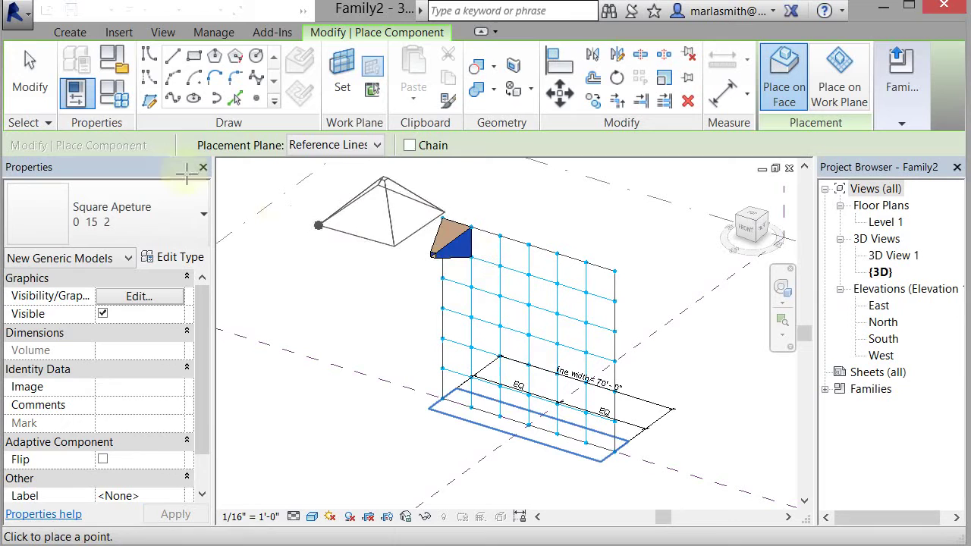
left_click(25, 83)
middle_click_drag(281, 298, 357, 296, "shift")
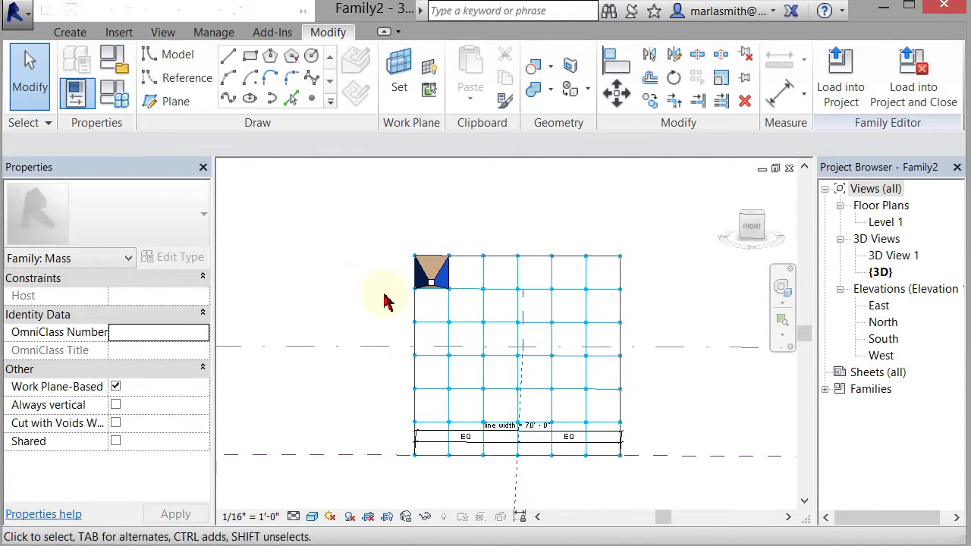
scroll(384, 301, "up", 2)
left_click(459, 279)
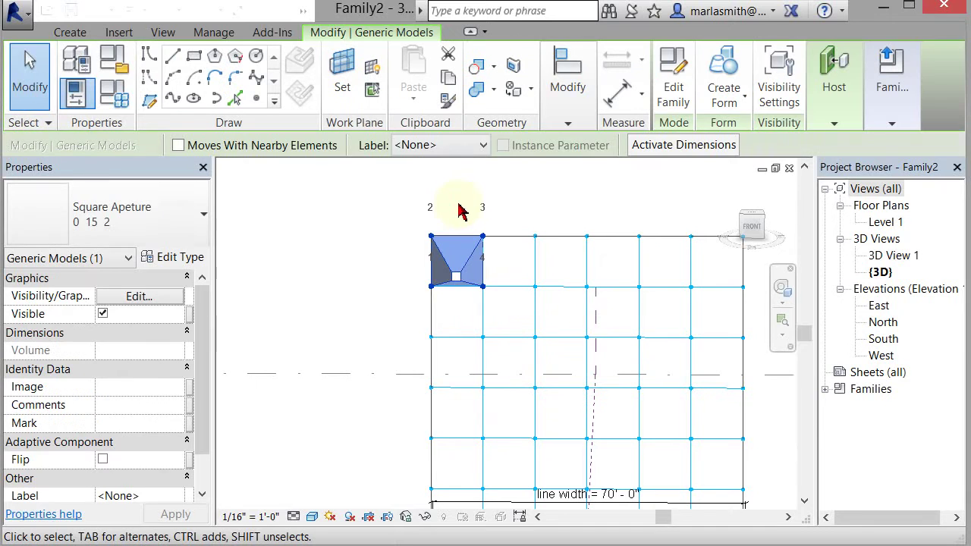
left_click(569, 123)
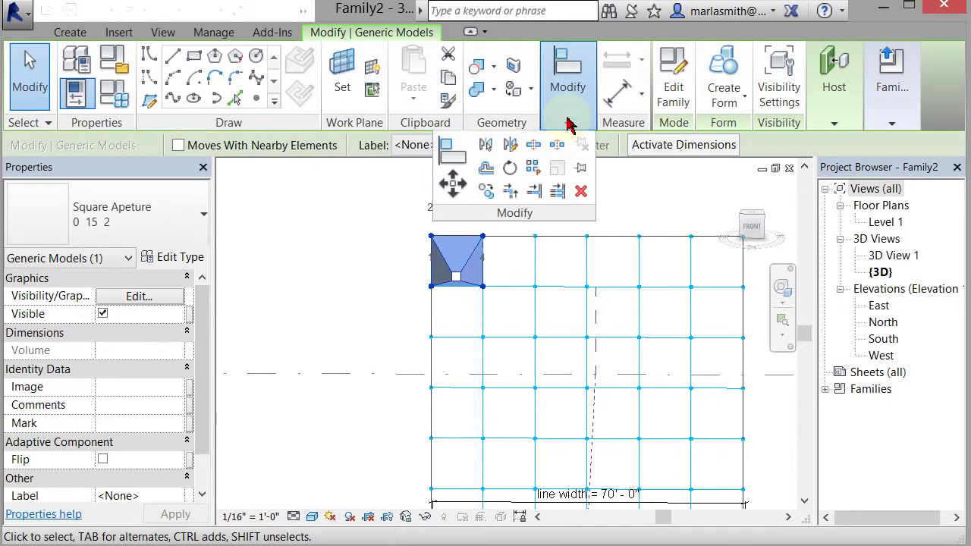
left_click(532, 167)
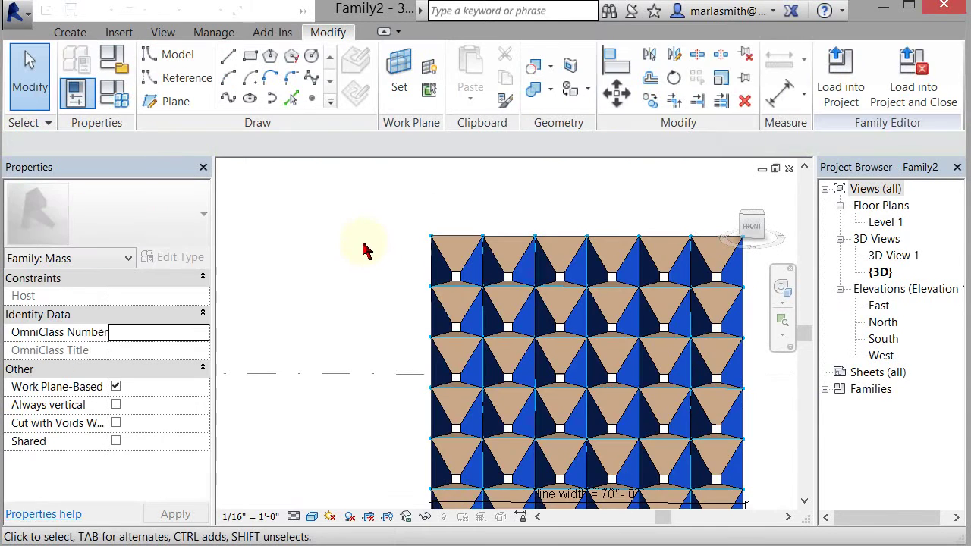
Change the whole Square Apeture repeater to the type 20 10 4
middle_click_drag(377, 297, 455, 254, "shift")
scroll(444, 217, "down", 1)
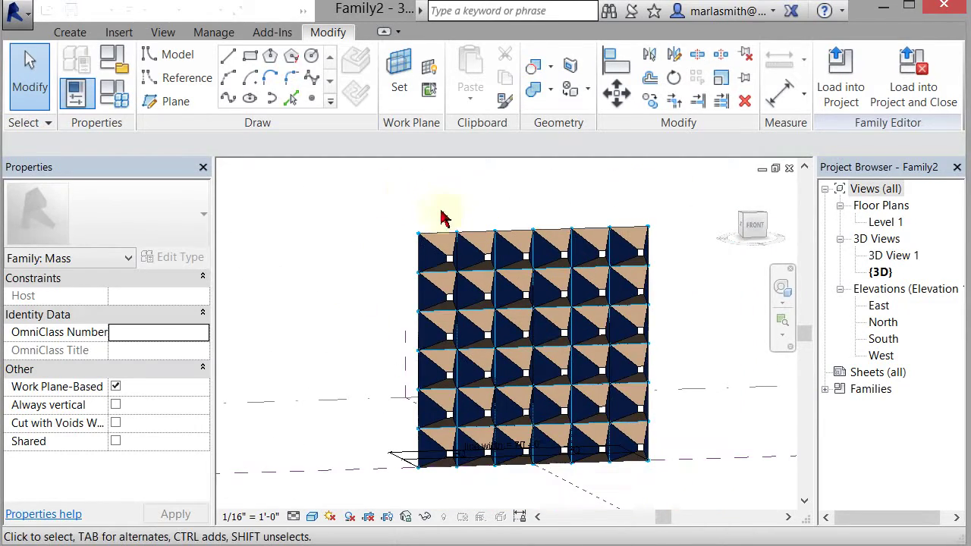
left_click(456, 228)
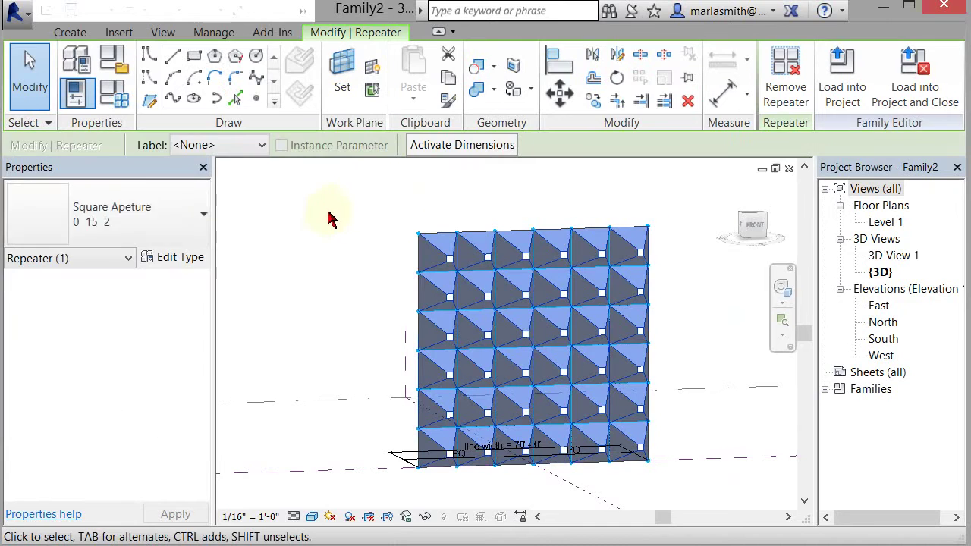
left_click(181, 222)
left_click(126, 332)
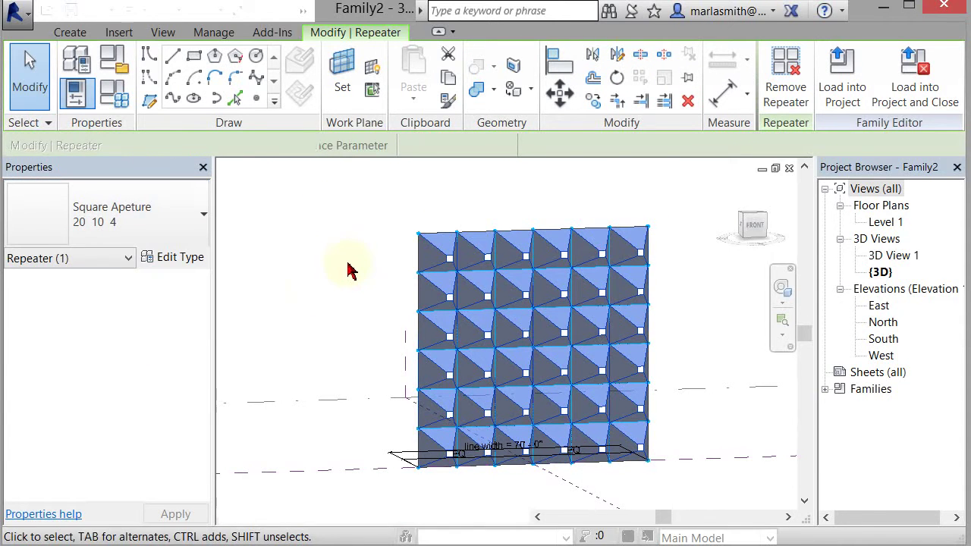
left_click(341, 270)
Duplicate the Square Apeture repeater's type and name the copy 75 30 10
scroll(357, 293, "up", 3)
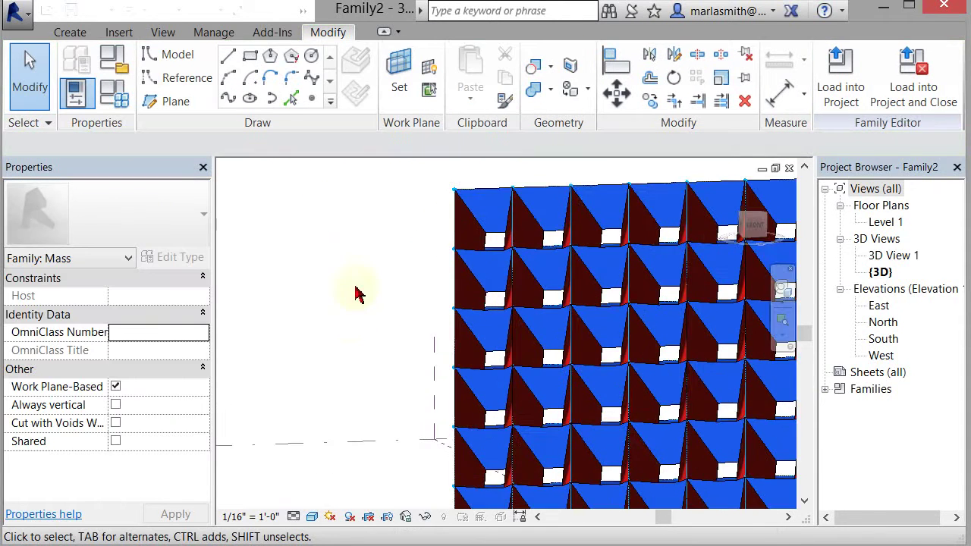
scroll(473, 200, "down", 1)
left_click(466, 190)
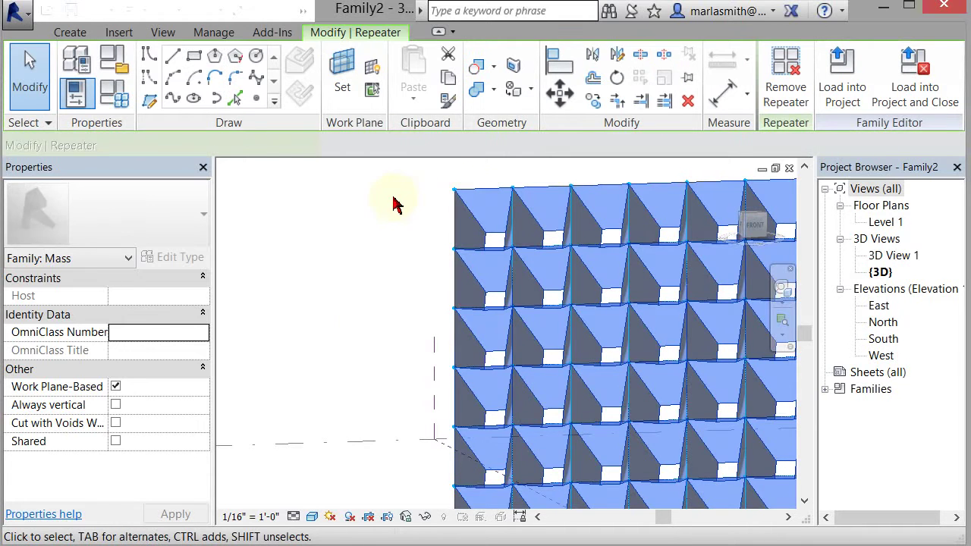
left_click(403, 210)
left_click(489, 198)
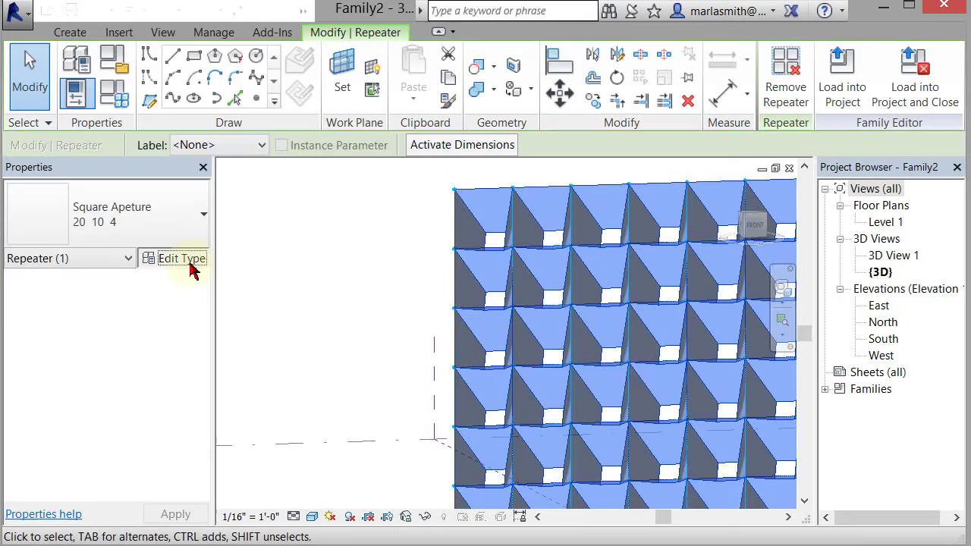
left_click(189, 262)
left_click_drag(970, 3, 383, 6)
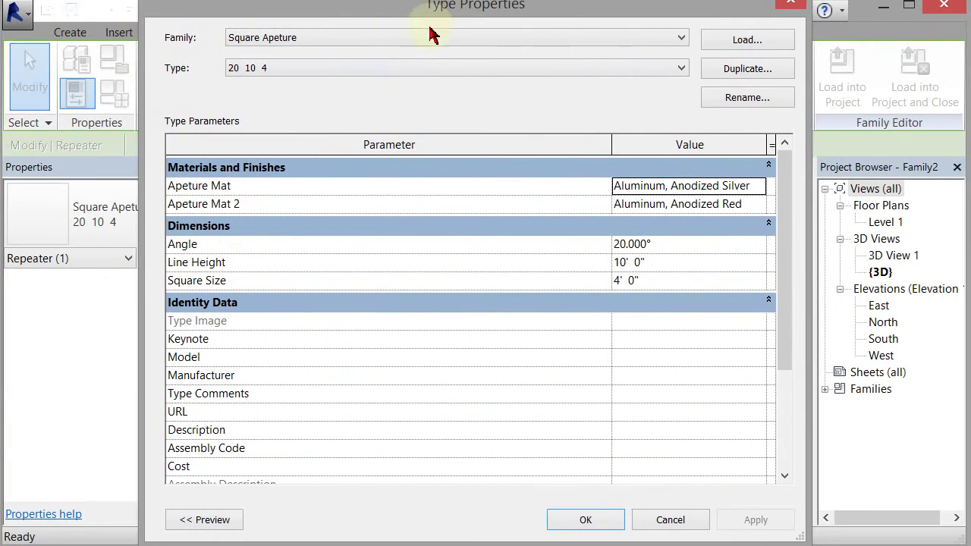
left_click_drag(811, 106, 559, 135)
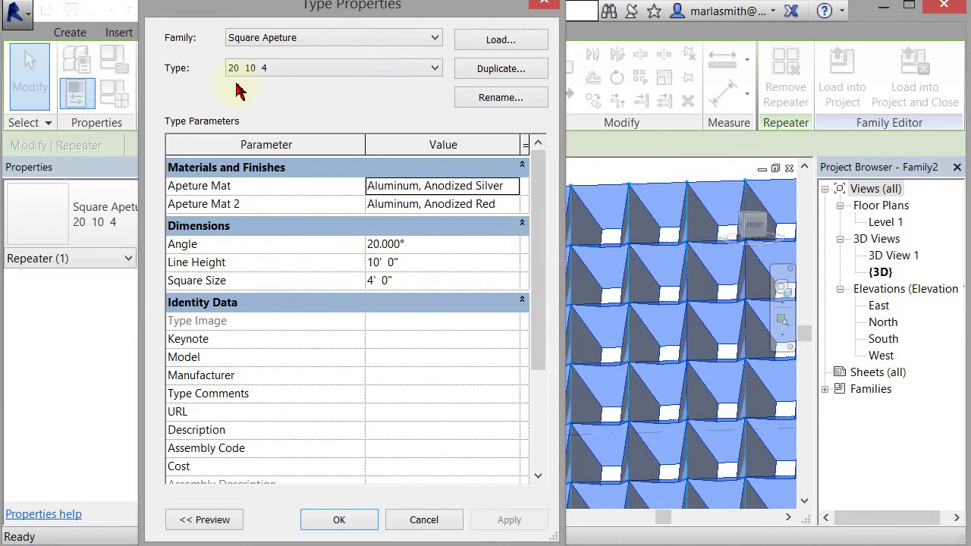
left_click_drag(309, 17, 211, 21)
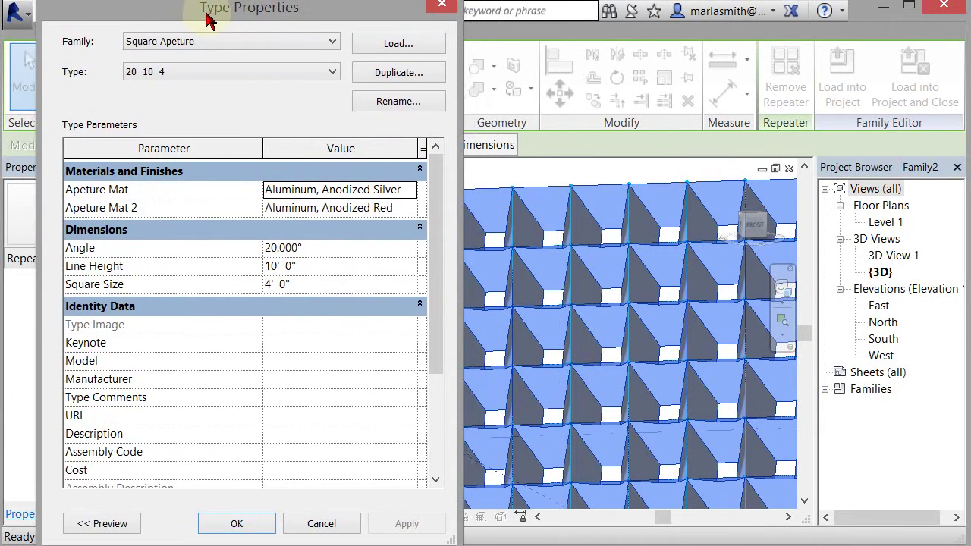
left_click(397, 81)
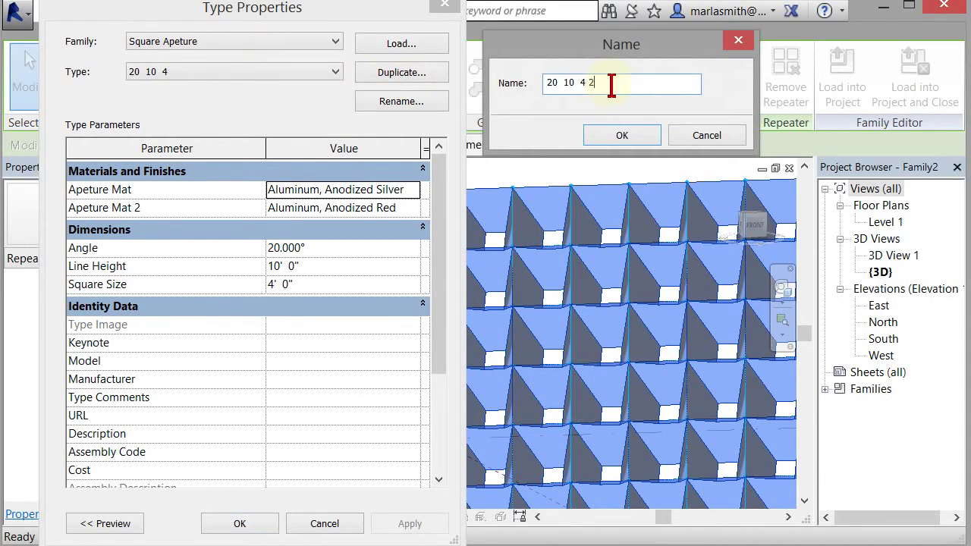
left_click_drag(612, 84, 529, 86)
left_click(622, 137)
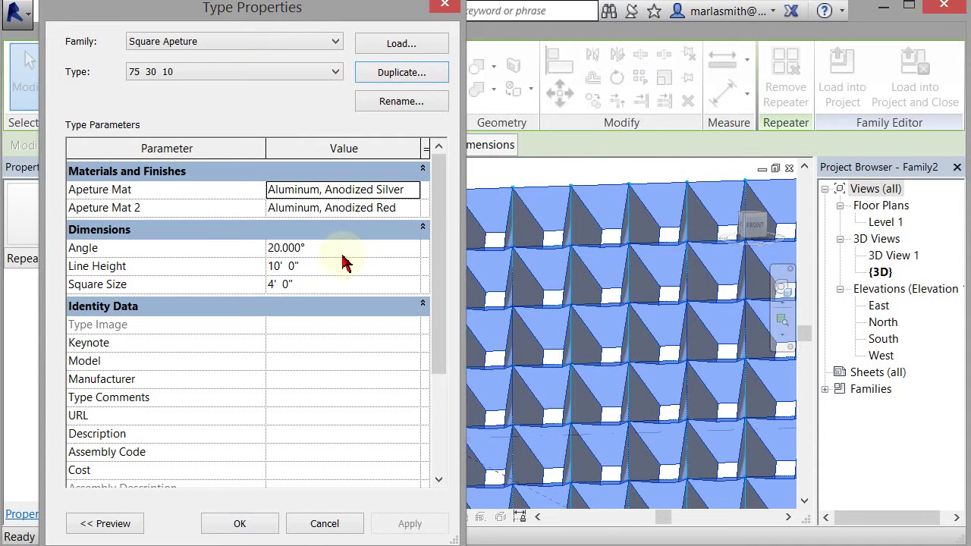
Set the new type's Angle to 75°, Line Height to 30' and Square Size to 10', and apply it to the repeater
left_click(331, 256)
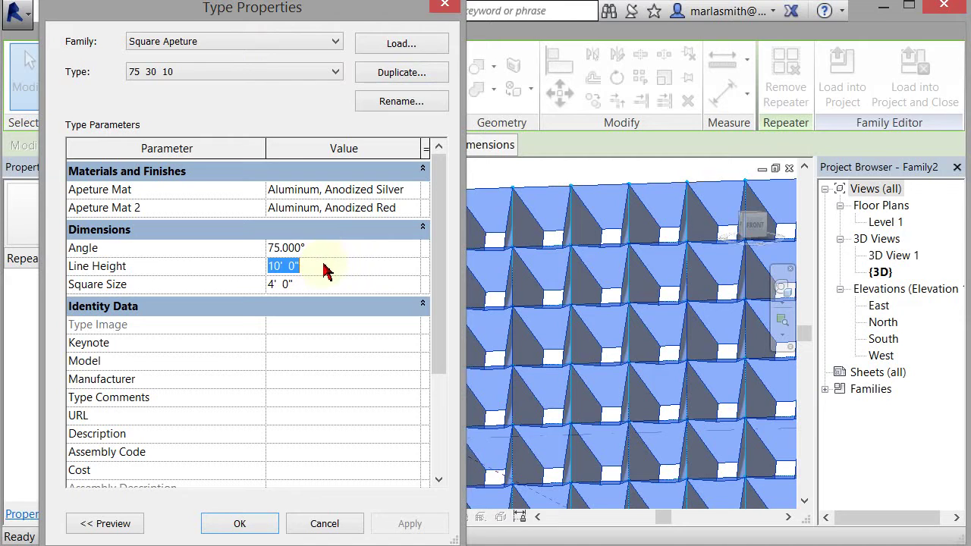
left_click(325, 271)
type("30")
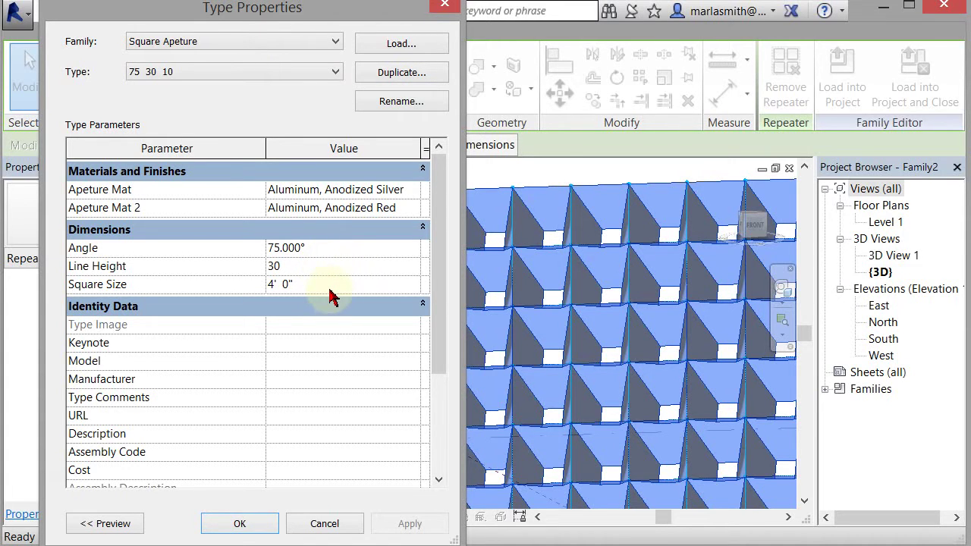
left_click(331, 288)
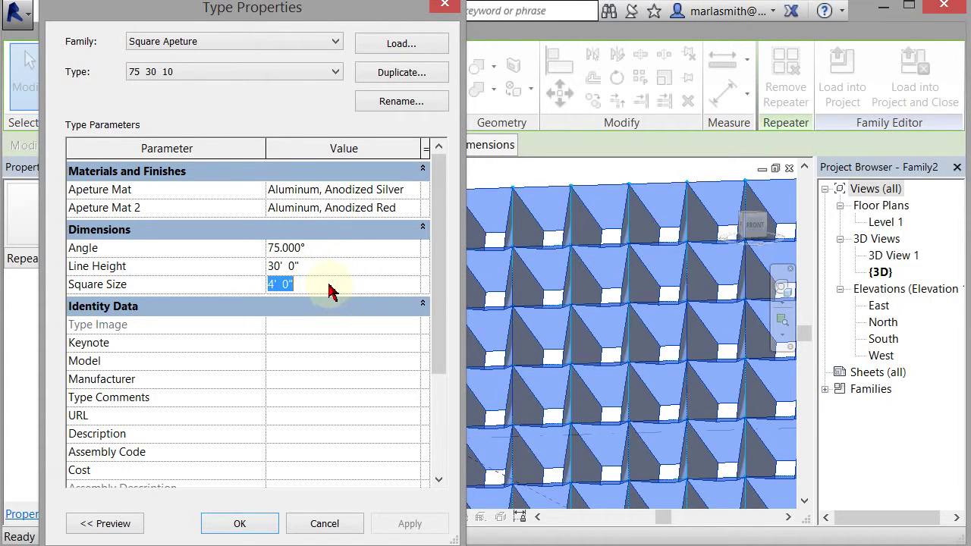
left_click(243, 523)
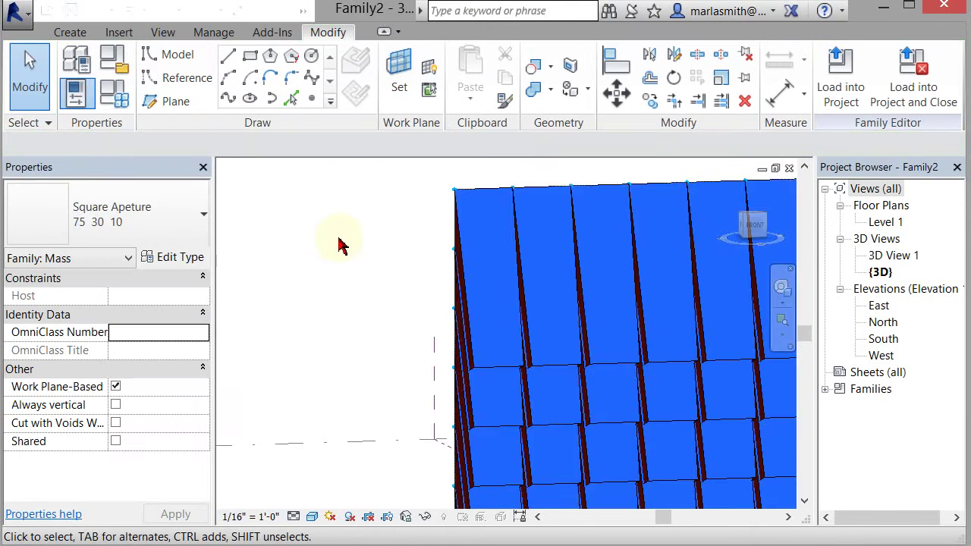
Examine the shape of the repeated apertures from the front, below and side of the wall
scroll(339, 244, "down", 3)
middle_click_drag(338, 271, 340, 223, "shift")
scroll(648, 341, "up", 3)
middle_click_drag(648, 341, 713, 226, "shift")
middle_click_drag(505, 384, 564, 336, "shift")
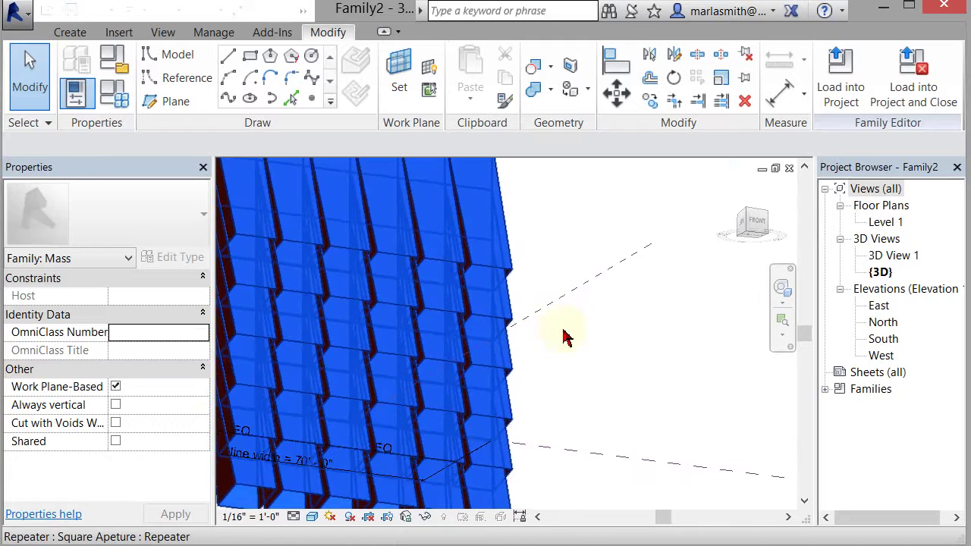
scroll(577, 288, "down", 5)
middle_click_drag(590, 234, 675, 326, "shift")
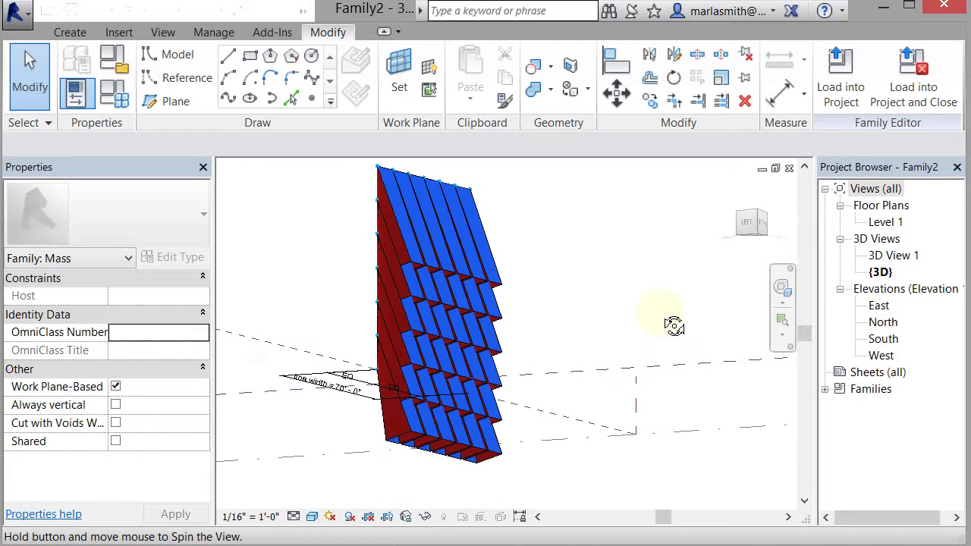
Change the Angle of the repeater's 75 30 10 type to 45°
left_click(430, 259)
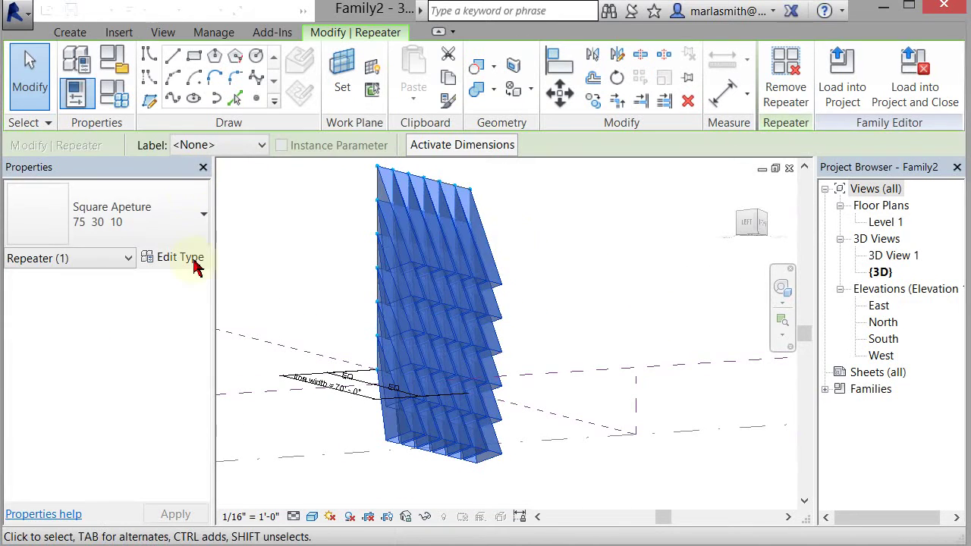
left_click(178, 257)
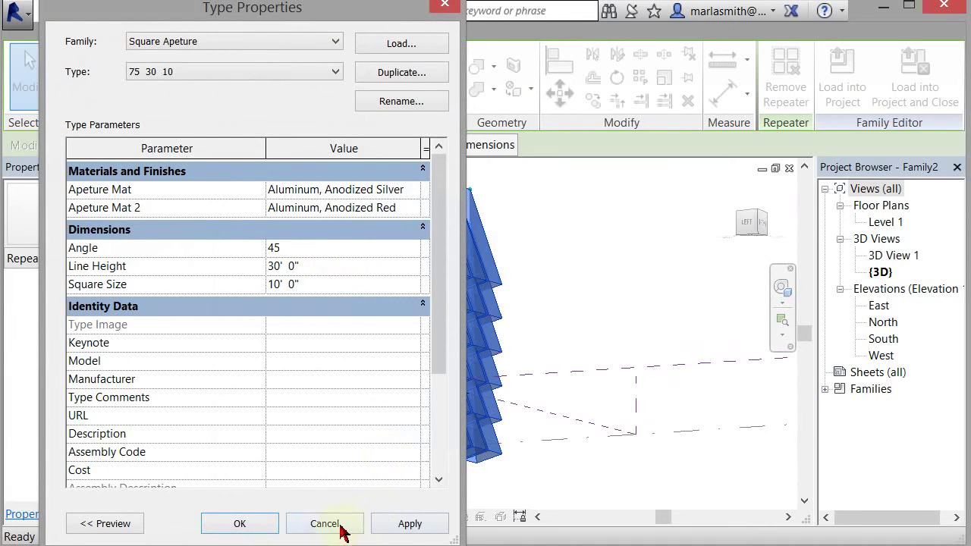
left_click(403, 525)
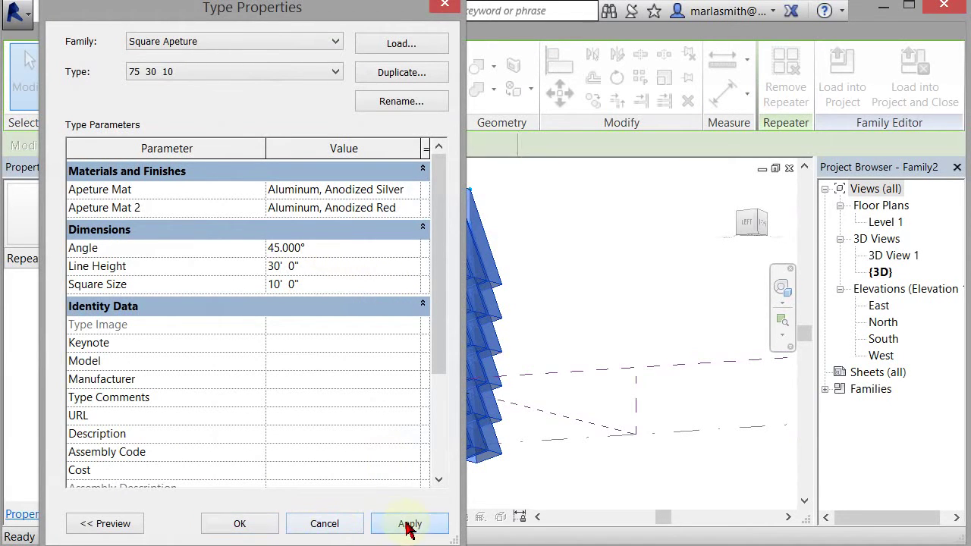
left_click(240, 524)
left_click(574, 260)
Inspect the apertures from several sides and set the Square Size of the 75 30 10 type to 5'
middle_click_drag(455, 357, 448, 391, "shift")
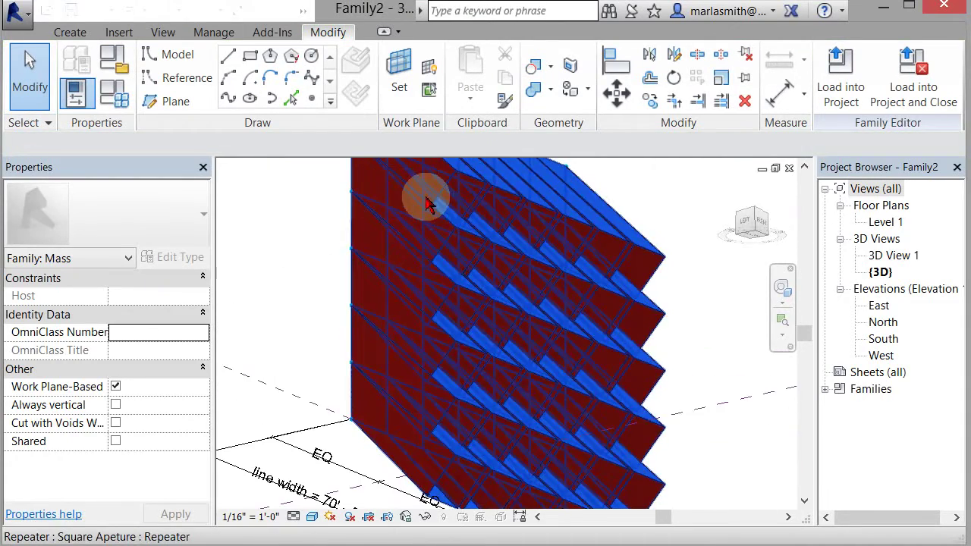
middle_click_drag(427, 204, 402, 312, "shift")
scroll(337, 265, "up", 5)
scroll(590, 280, "down", 6)
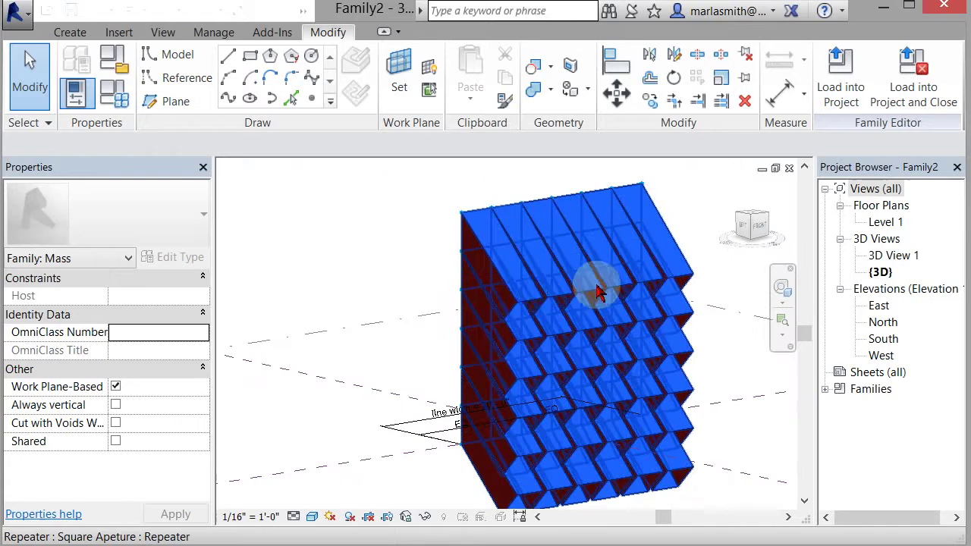
middle_click_drag(527, 370, 487, 292, "shift")
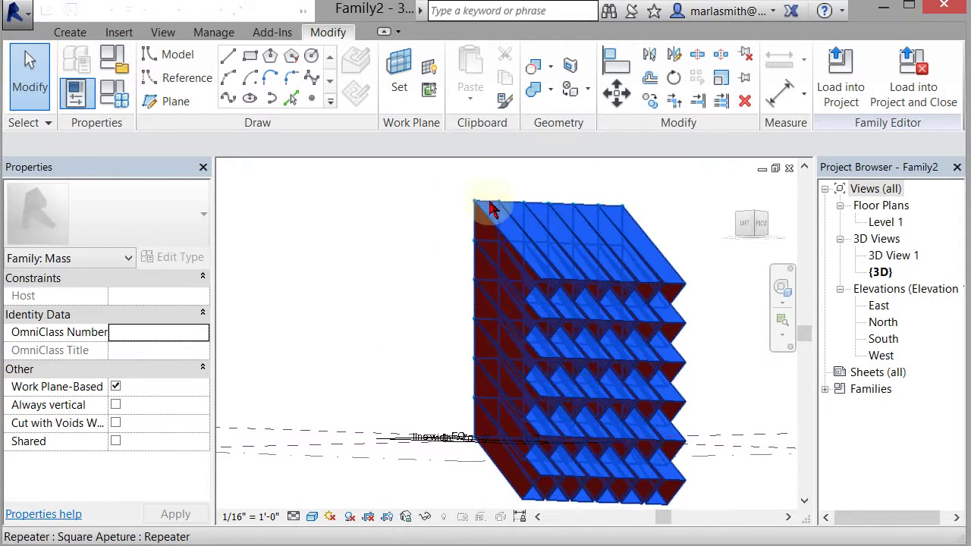
middle_click_drag(491, 210, 485, 229, "shift")
left_click(485, 228)
left_click(191, 264)
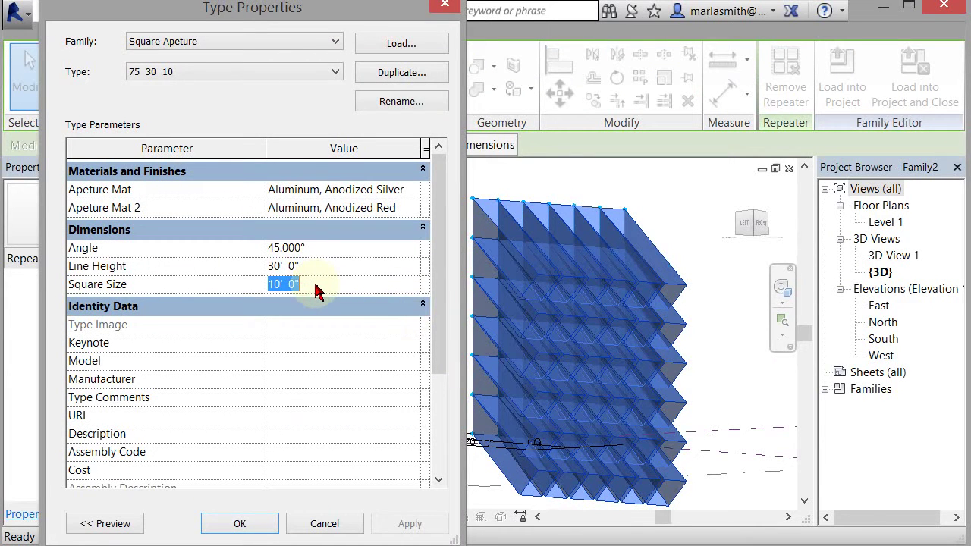
type("5")
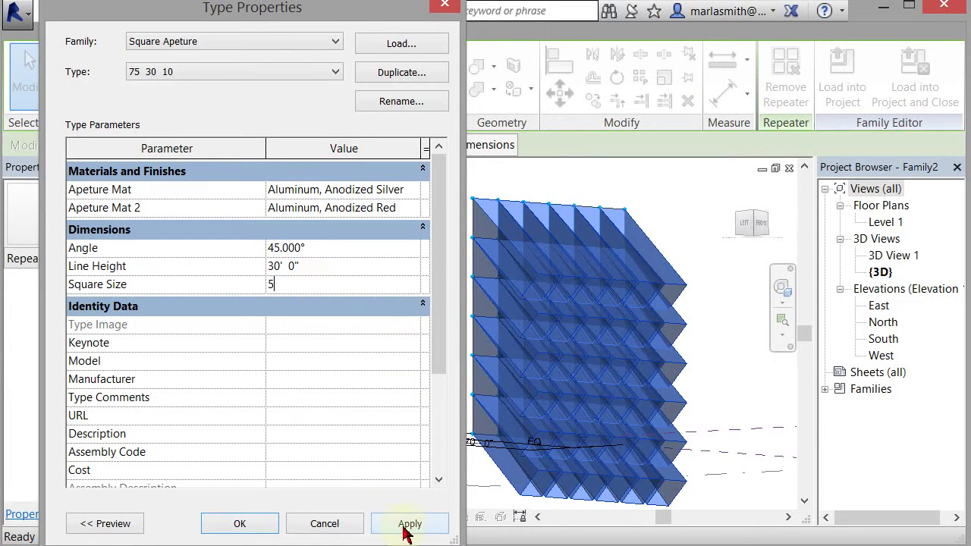
left_click(407, 529)
left_click(240, 523)
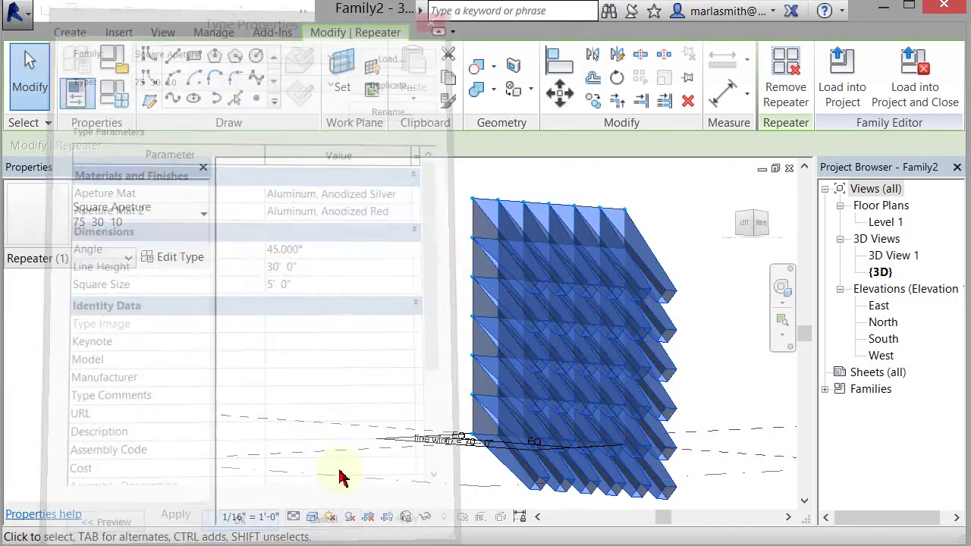
left_click(700, 277)
Set the Angle of the repeater's 75 30 10 type to -45° so the apertures tilt the opposite way
middle_click_drag(701, 299, 484, 254, "shift")
left_click(487, 262)
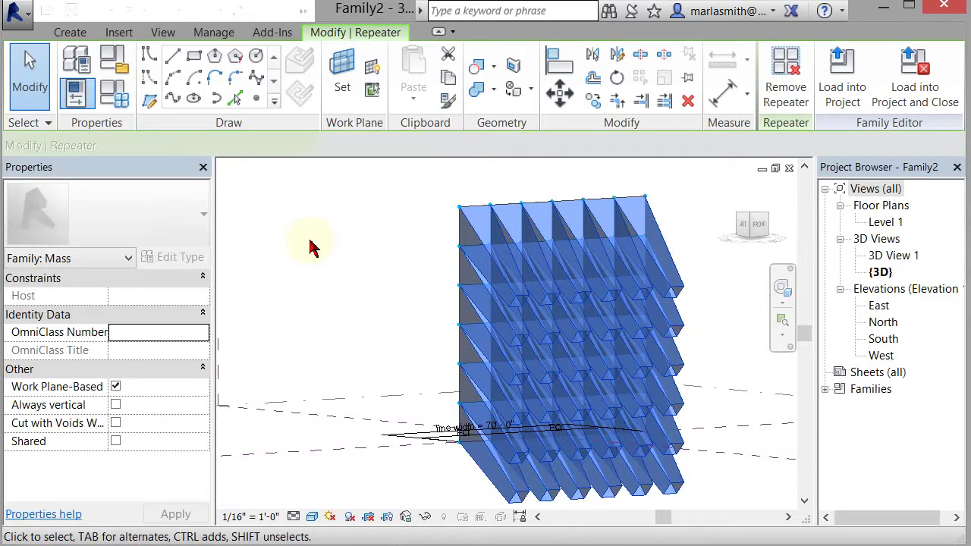
left_click(182, 258)
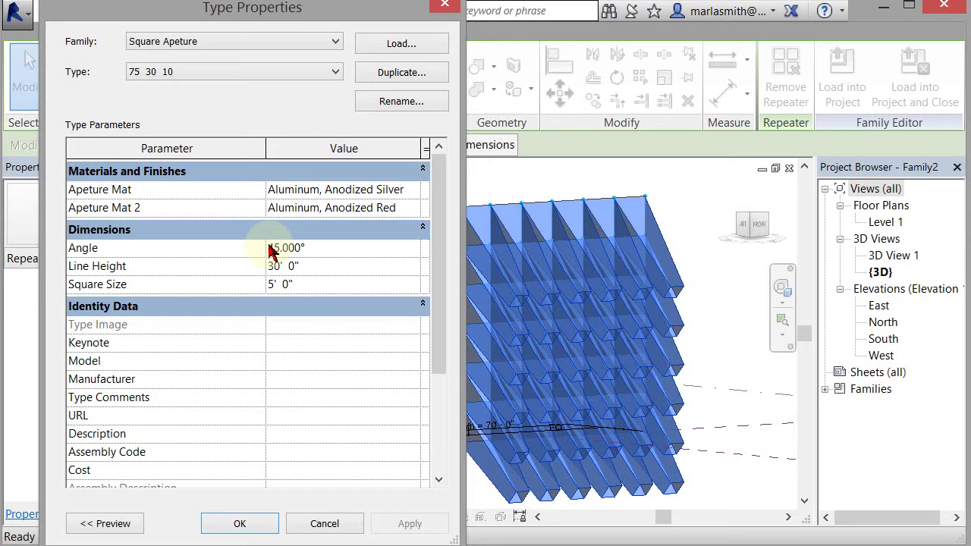
key("Return")
left_click(410, 527)
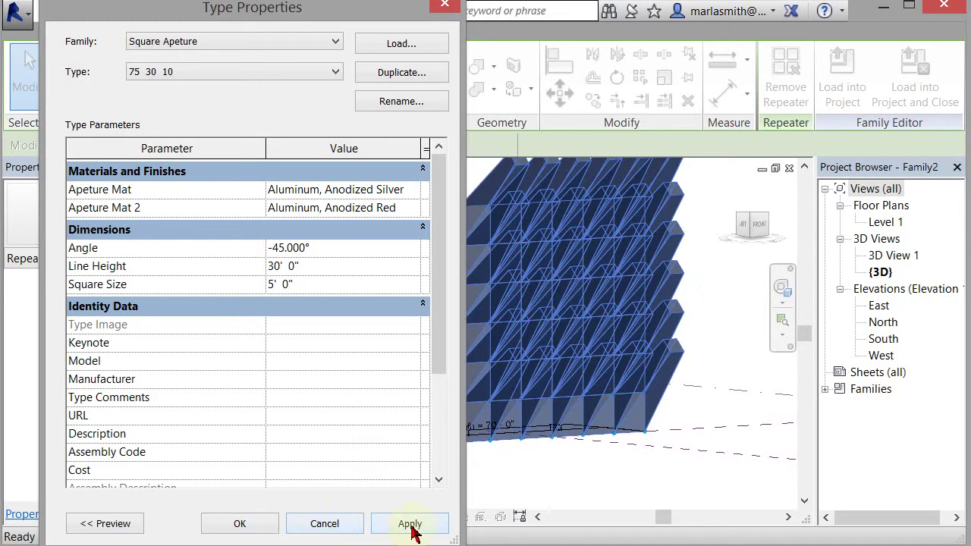
left_click(239, 527)
left_click(399, 316)
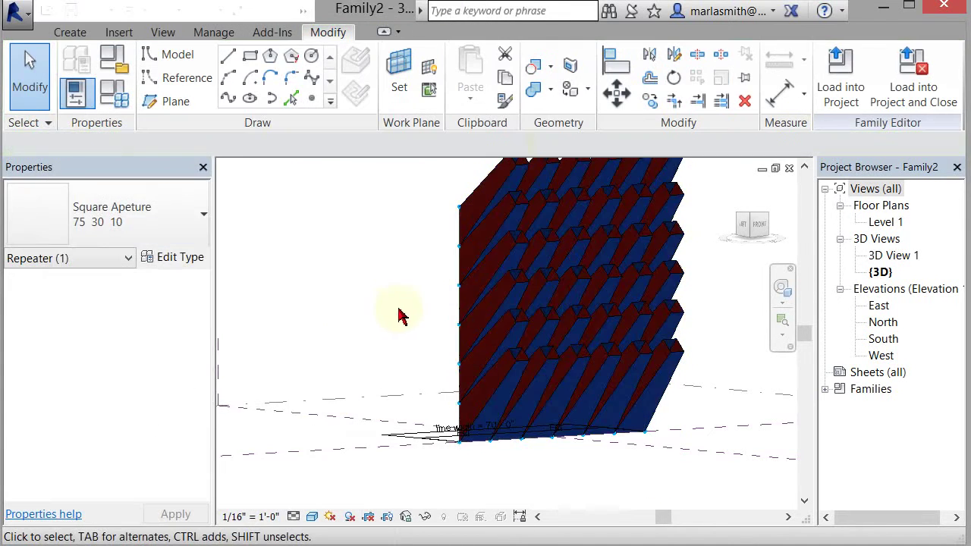
Turn the sun path on using the specified project location, date and time, and disable the Sun and Shadow Settings Updater
middle_click_drag(398, 316, 447, 452, "shift")
middle_click_drag(350, 367, 458, 493, "shift")
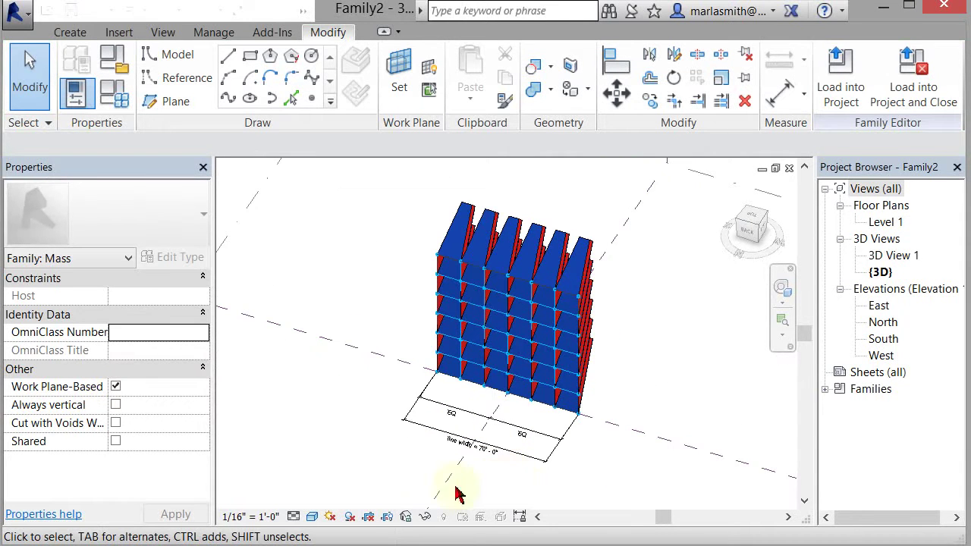
left_click(330, 515)
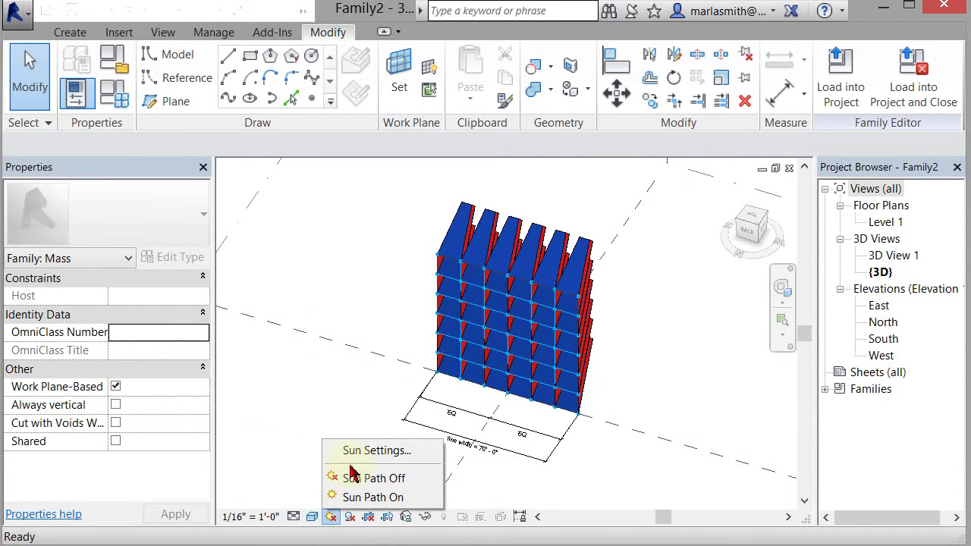
left_click(362, 500)
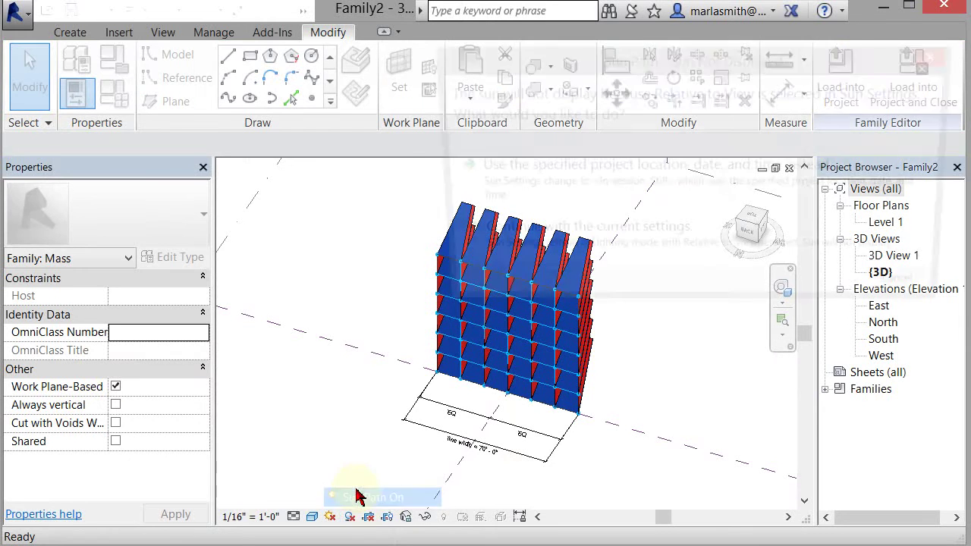
left_click(610, 177)
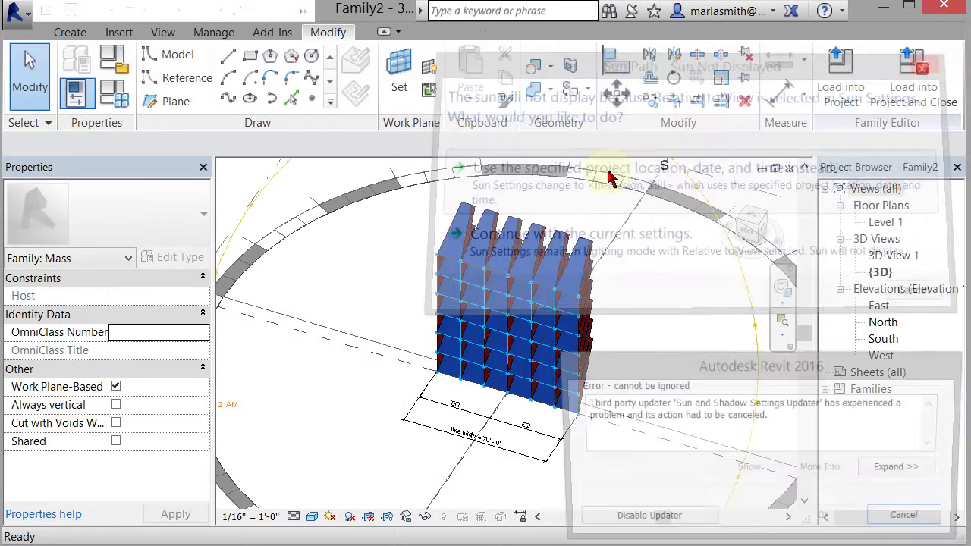
left_click(643, 521)
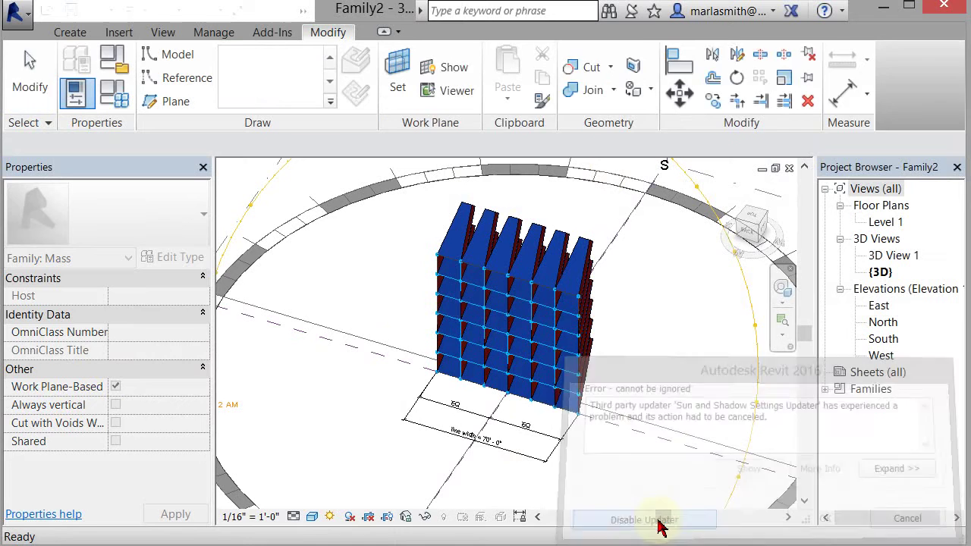
Apply the Summer Solstice preset of the still solar study to the sun path
scroll(446, 296, "down", 2)
scroll(445, 296, "down", 2)
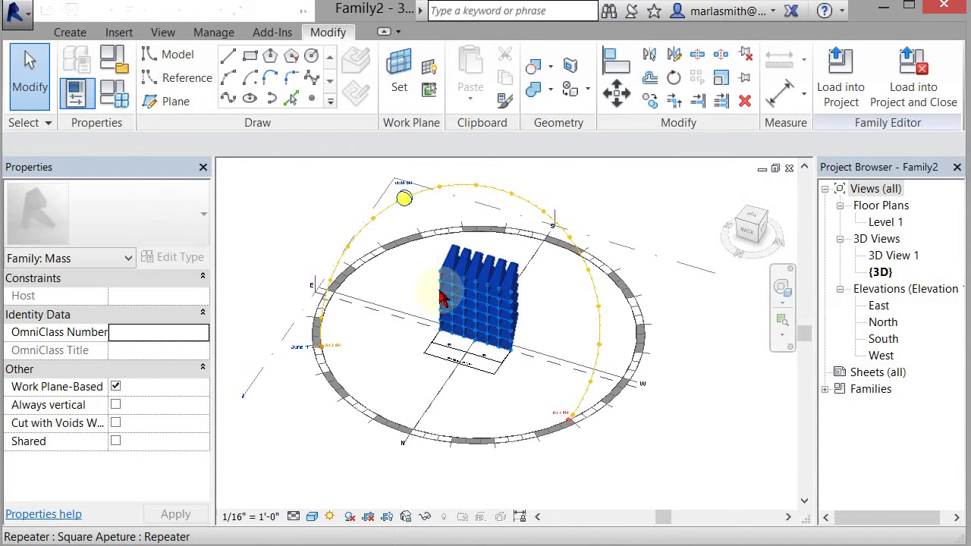
left_click(330, 517)
left_click(349, 449)
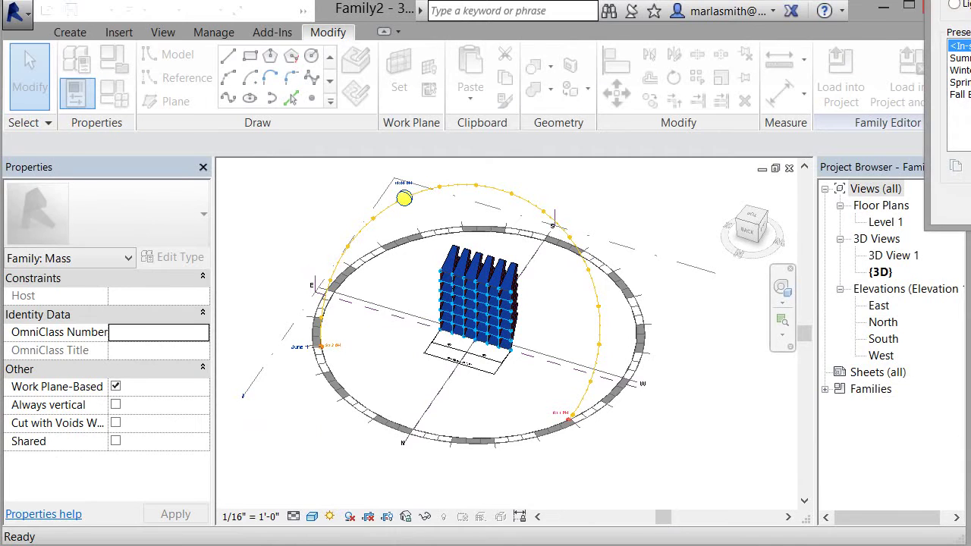
left_click_drag(513, 76, 336, 98)
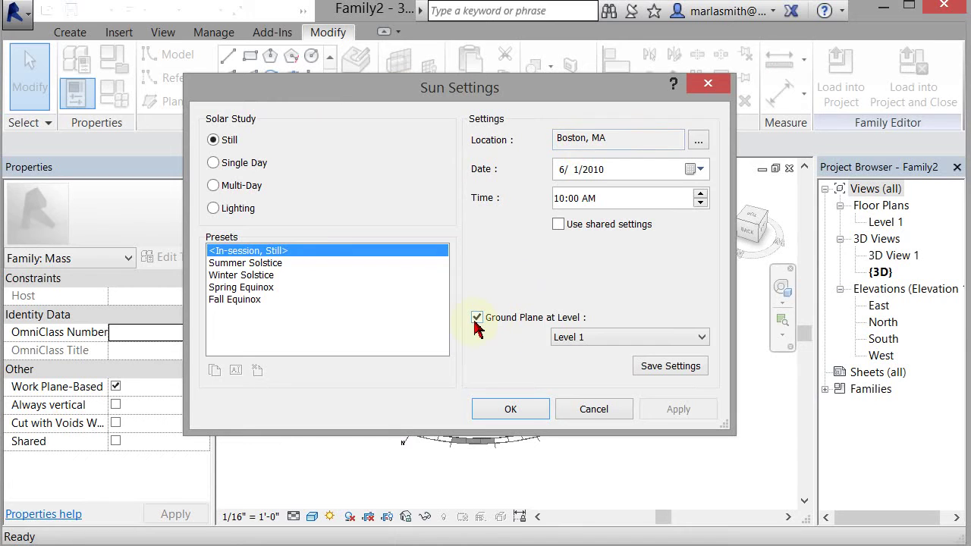
left_click(274, 263)
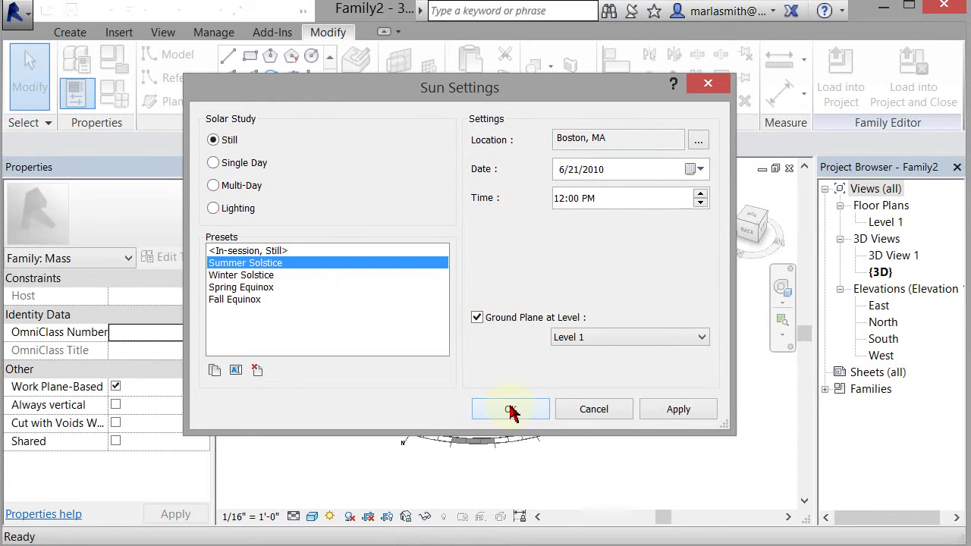
left_click(686, 409)
left_click(510, 411)
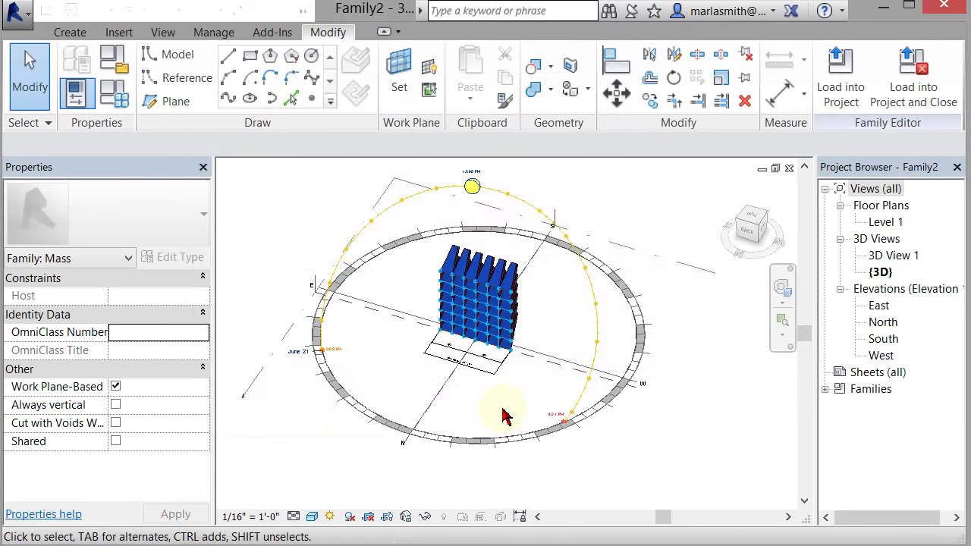
Turn shadows on and move the sun along its analemma to October 2 at 12:00 PM
left_click(348, 517)
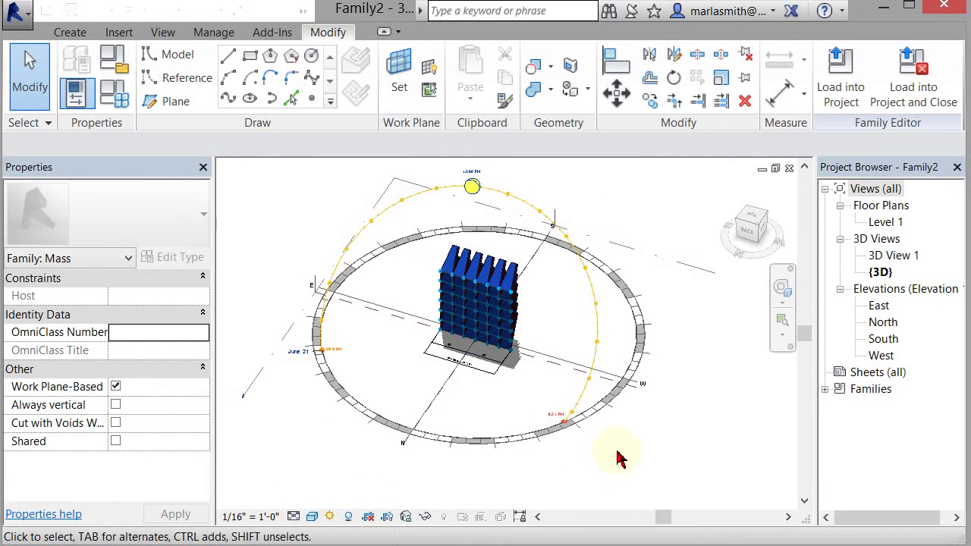
middle_click_drag(618, 457, 544, 374, "shift")
scroll(534, 191, "up", 3)
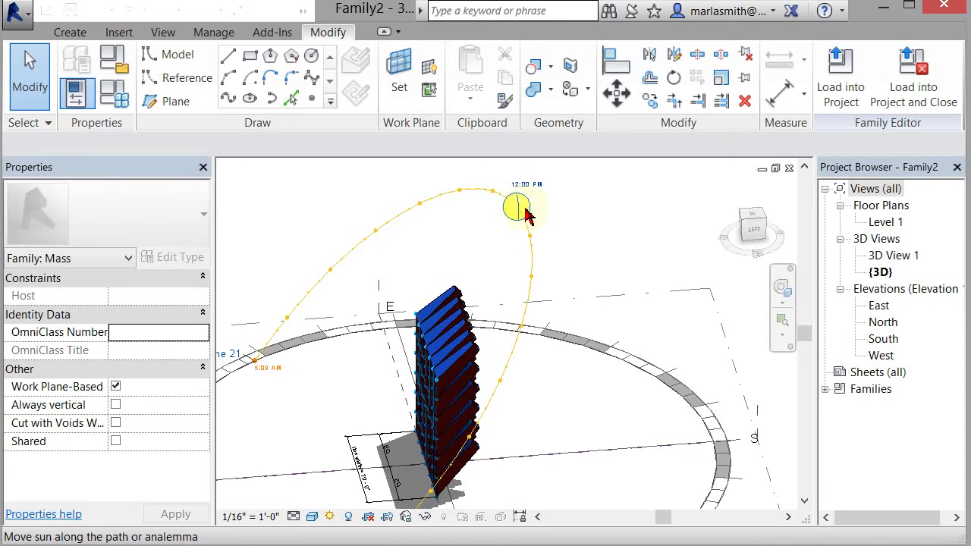
left_click_drag(536, 219, 629, 266)
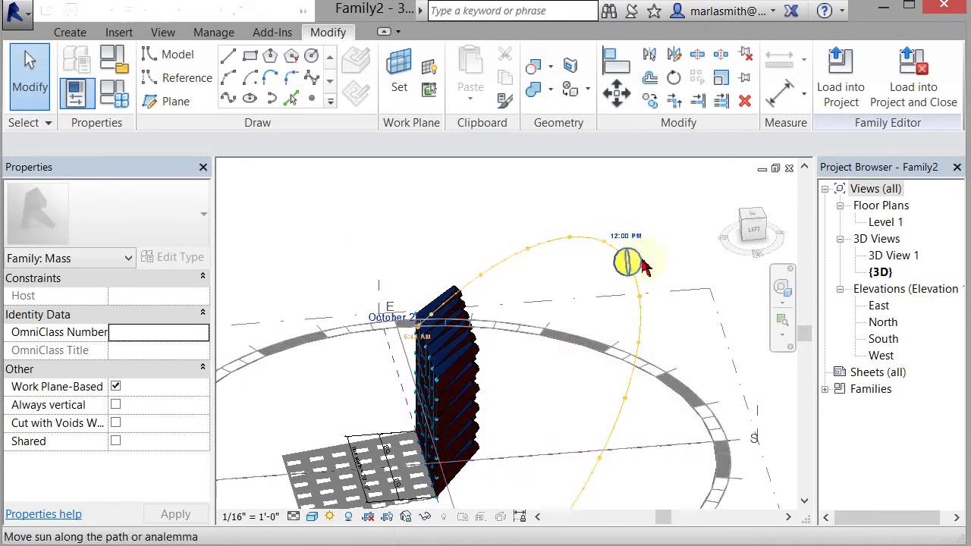
Shift the sun along its October 2 day path and inspect the apertures and their shadow from the southwest corner
middle_click_drag(531, 425, 592, 409, "shift")
left_click_drag(646, 343, 582, 417)
middle_click_drag(553, 451, 534, 429, "shift")
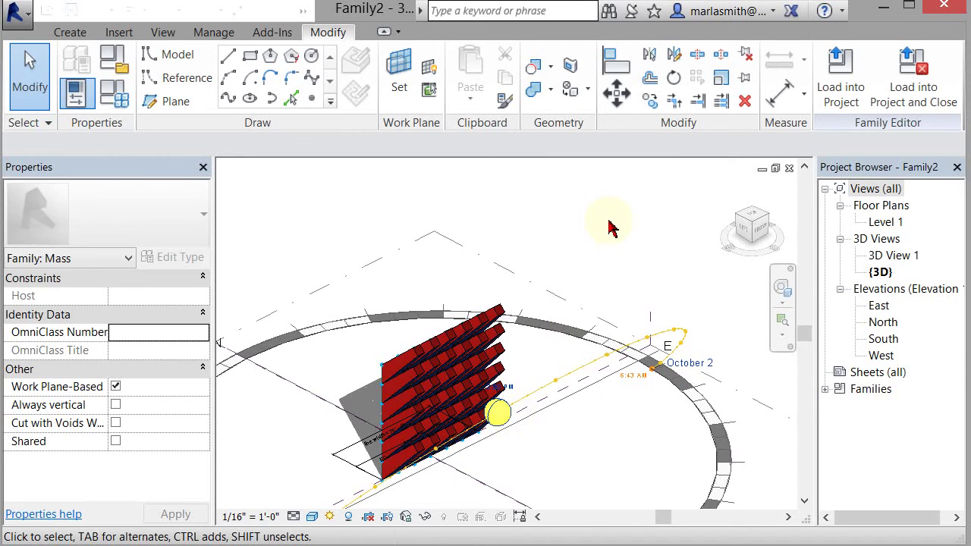
scroll(613, 227, "down", 2)
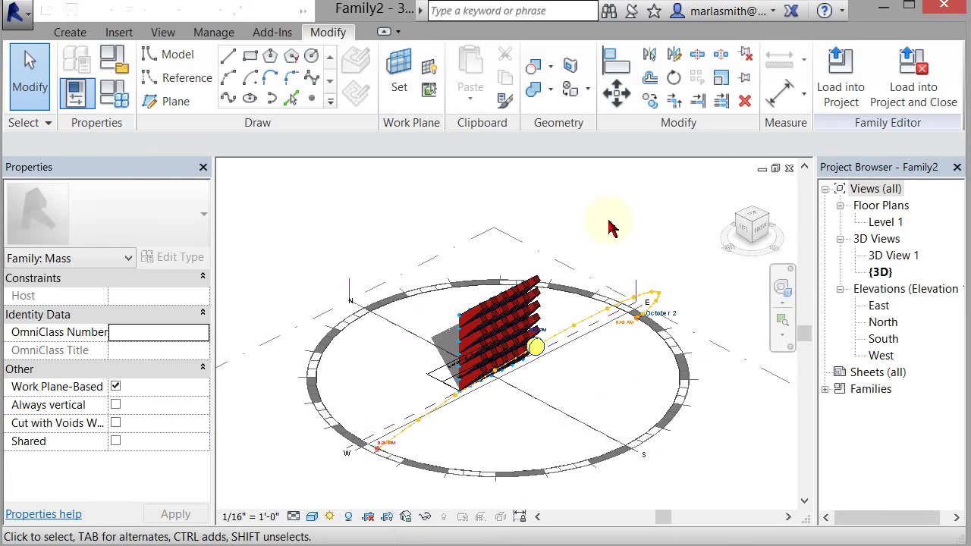